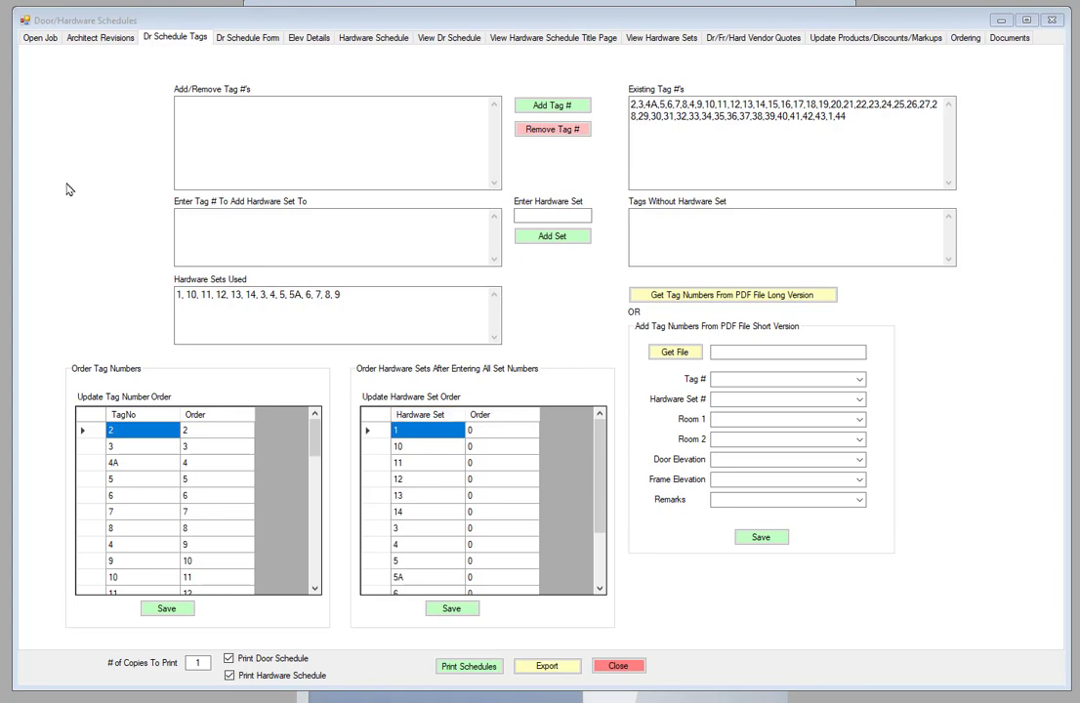
Step: Check the open job and page through the current Hardware Sets report before reordering
click(41, 38)
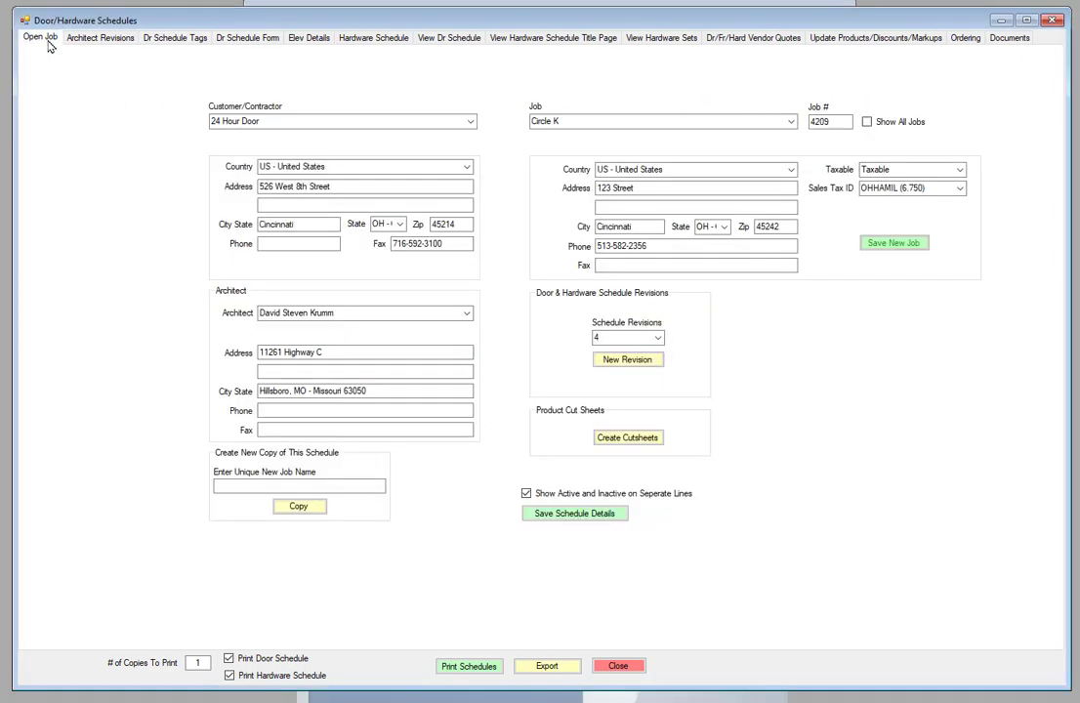
click(176, 39)
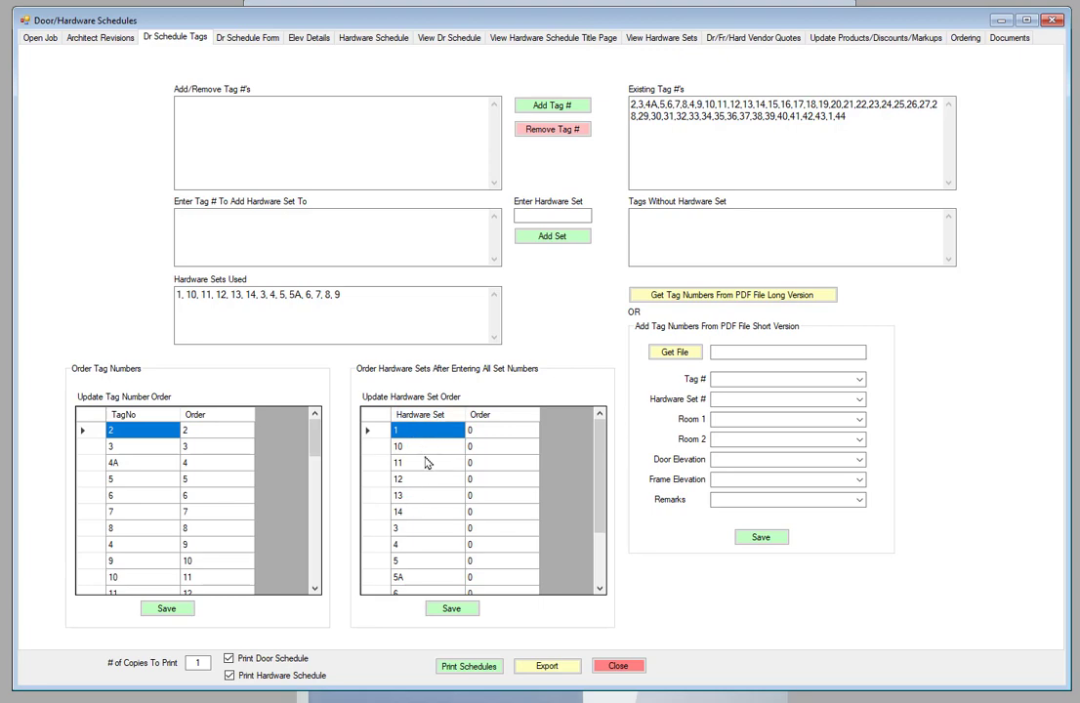
click(662, 39)
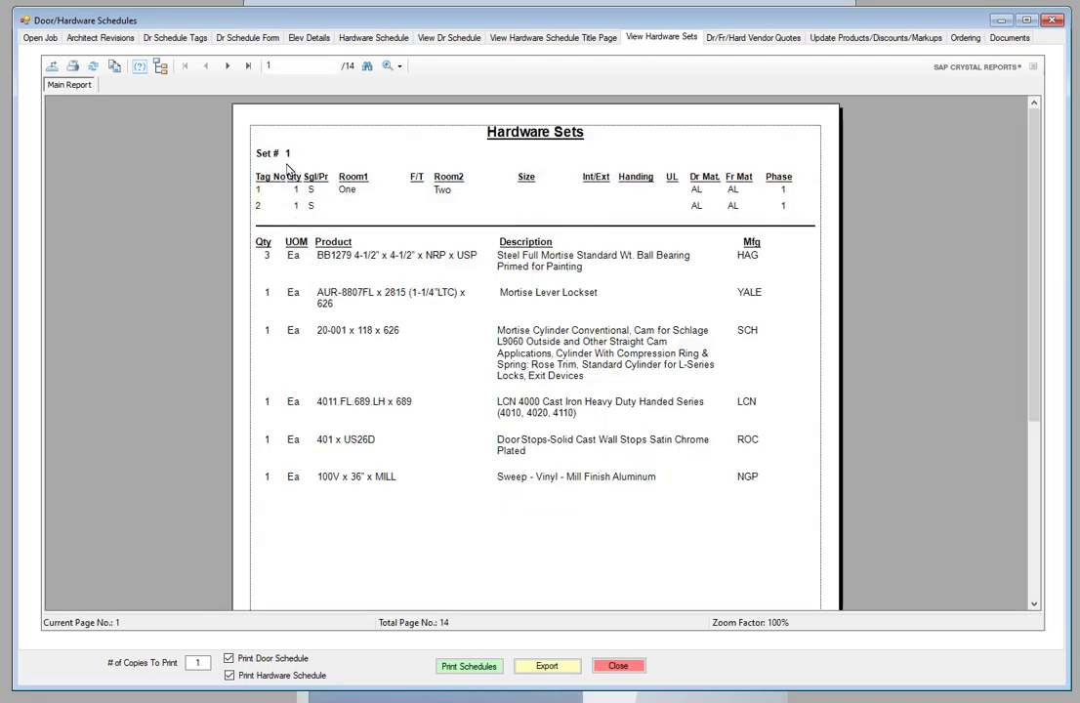
click(227, 66)
click(227, 67)
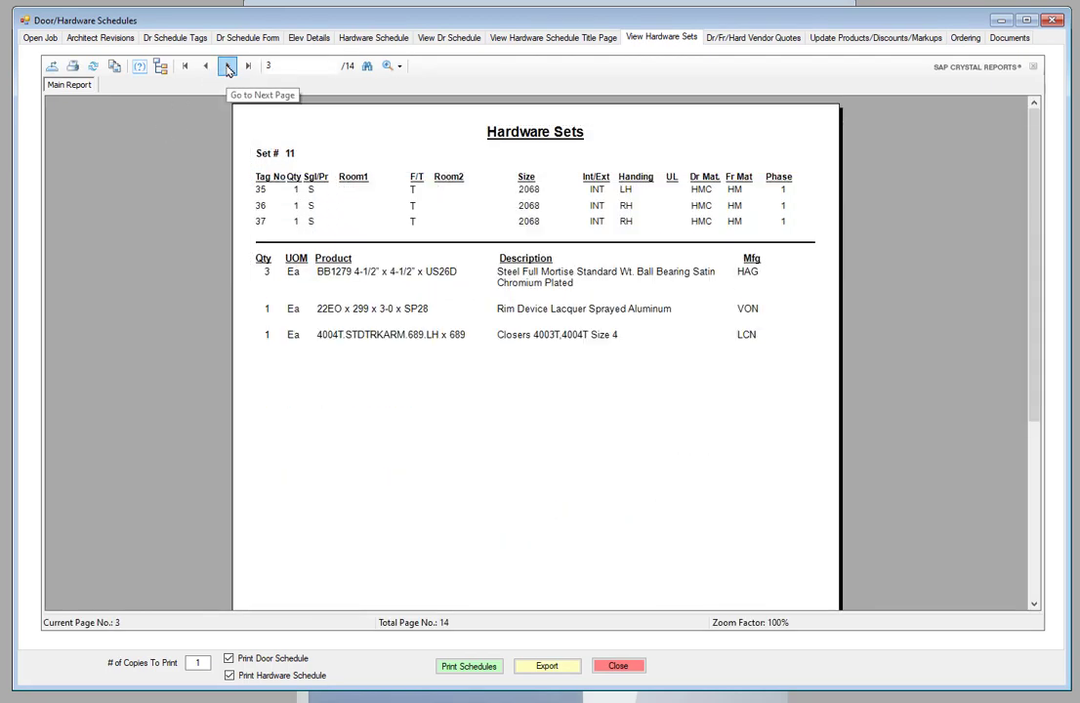
click(227, 66)
click(227, 66)
click(228, 66)
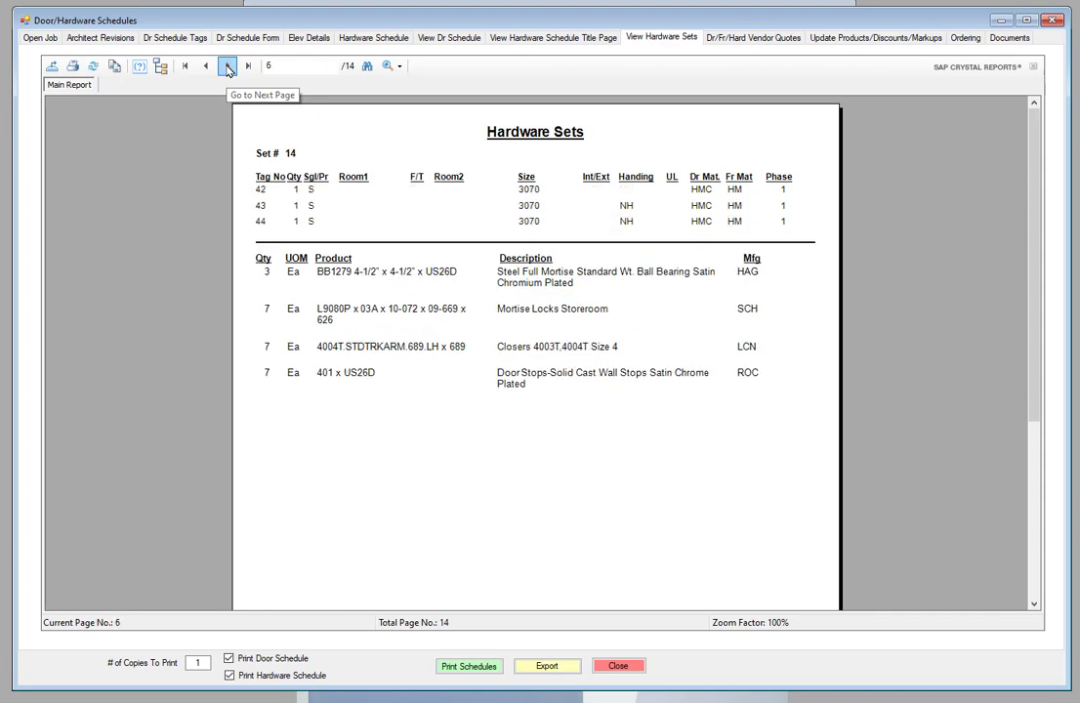
click(228, 66)
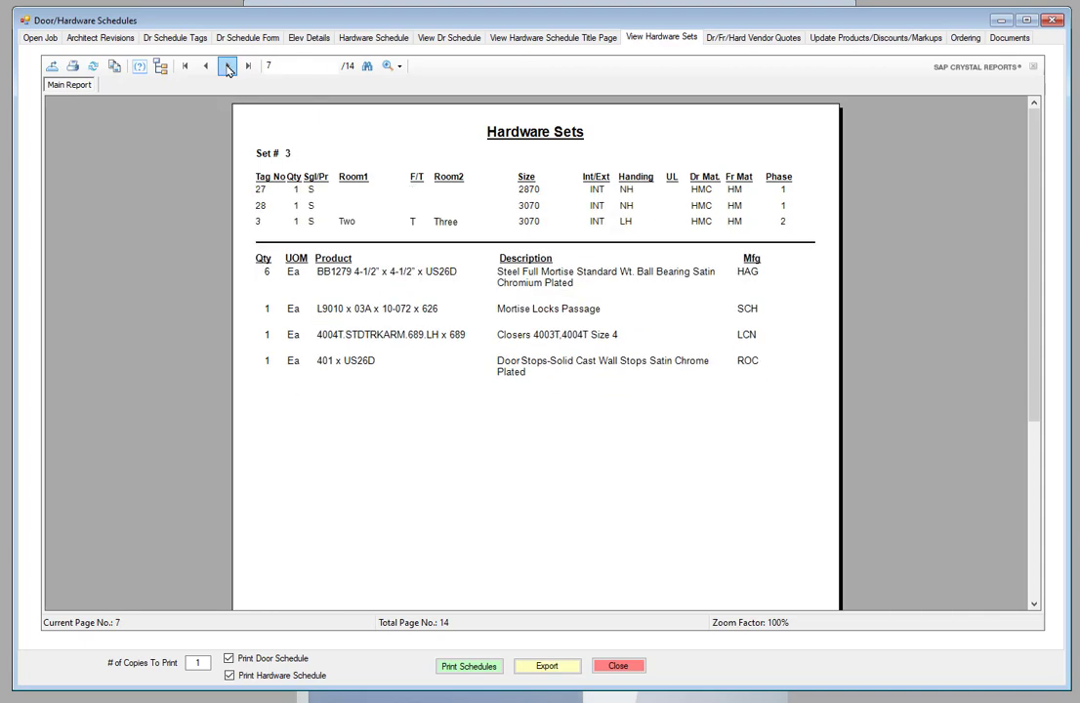
click(228, 66)
click(227, 66)
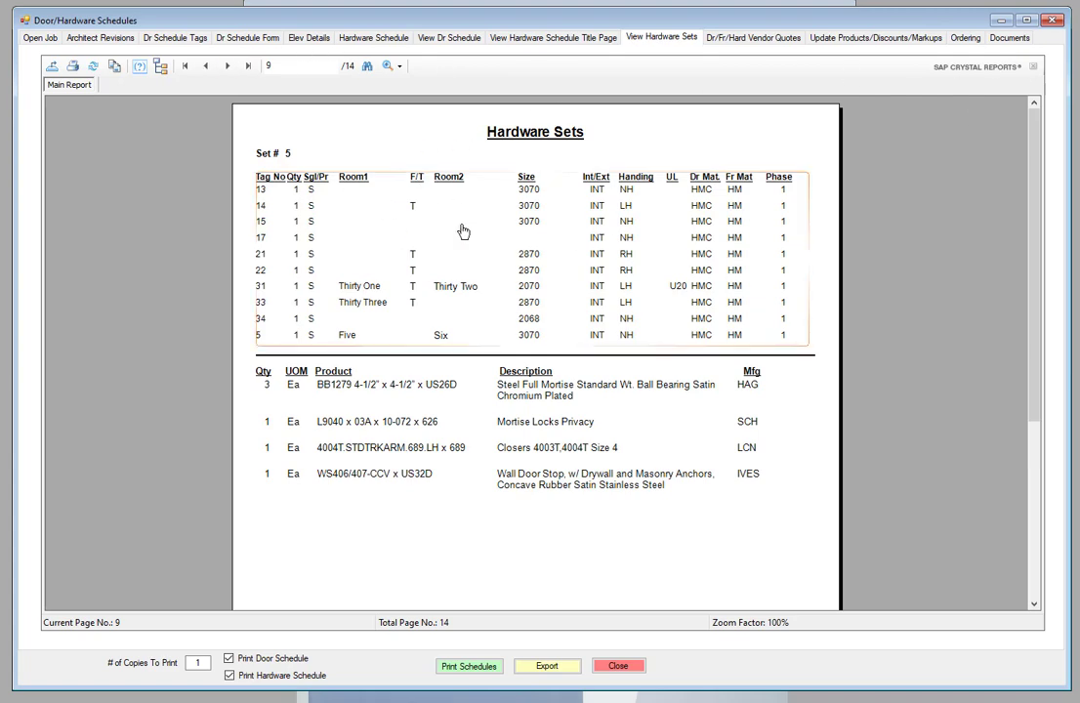
click(173, 39)
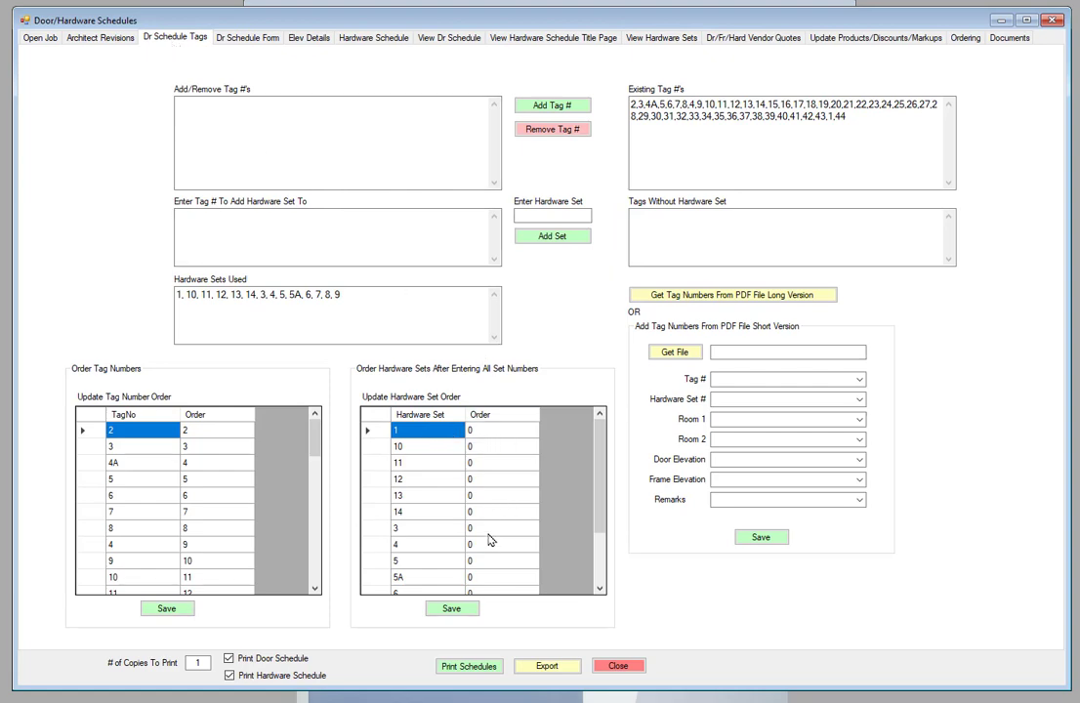
Step: Enter print order values 1 through 9 for hardware sets 1, 3, 4, 5, 5A and 6–9
click(494, 436)
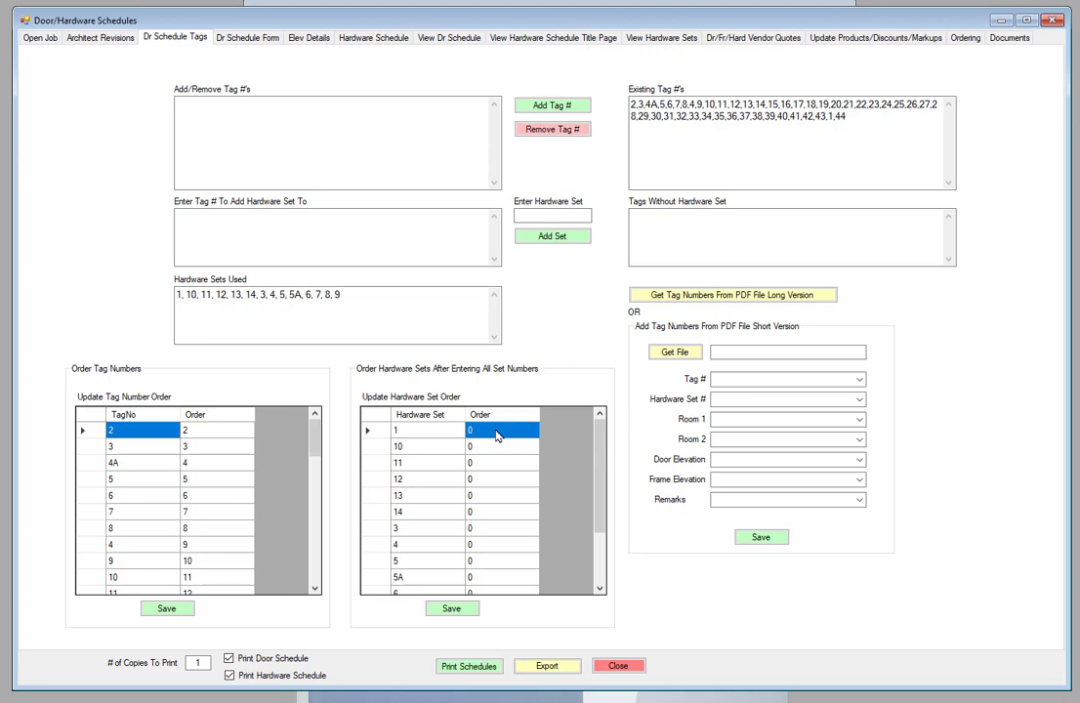
text(1)
scroll(438, 550, down, 2)
scroll(433, 543, up, 1)
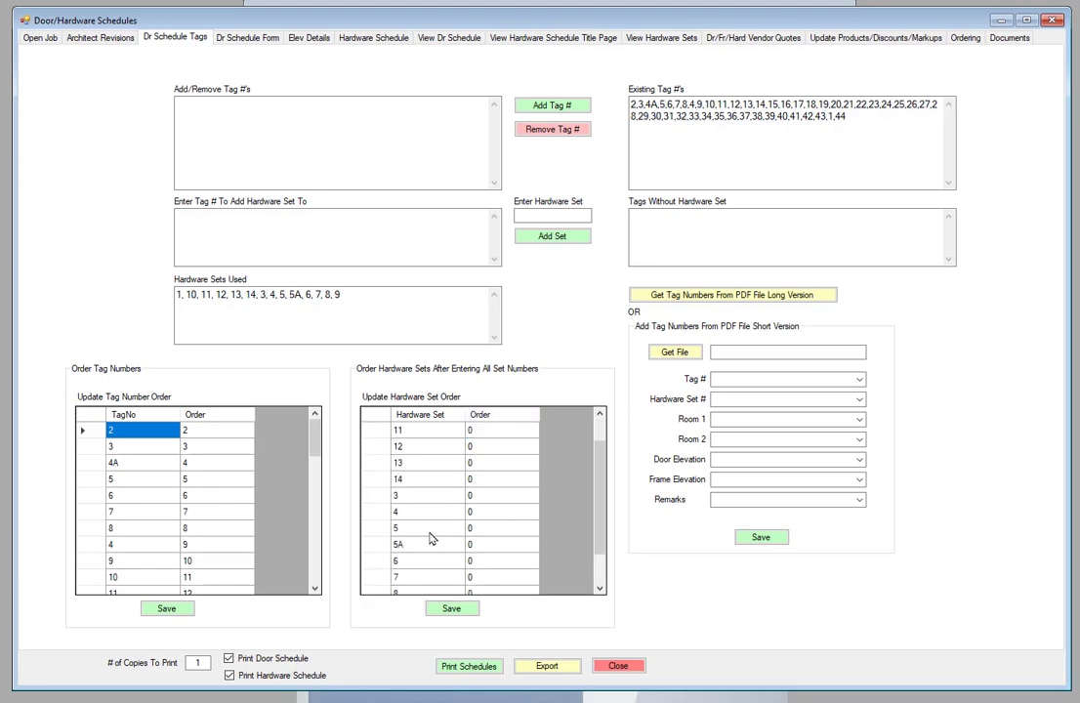
click(489, 496)
text(2)
key(Return)
text(3)
key(Return)
text(4)
key(Return)
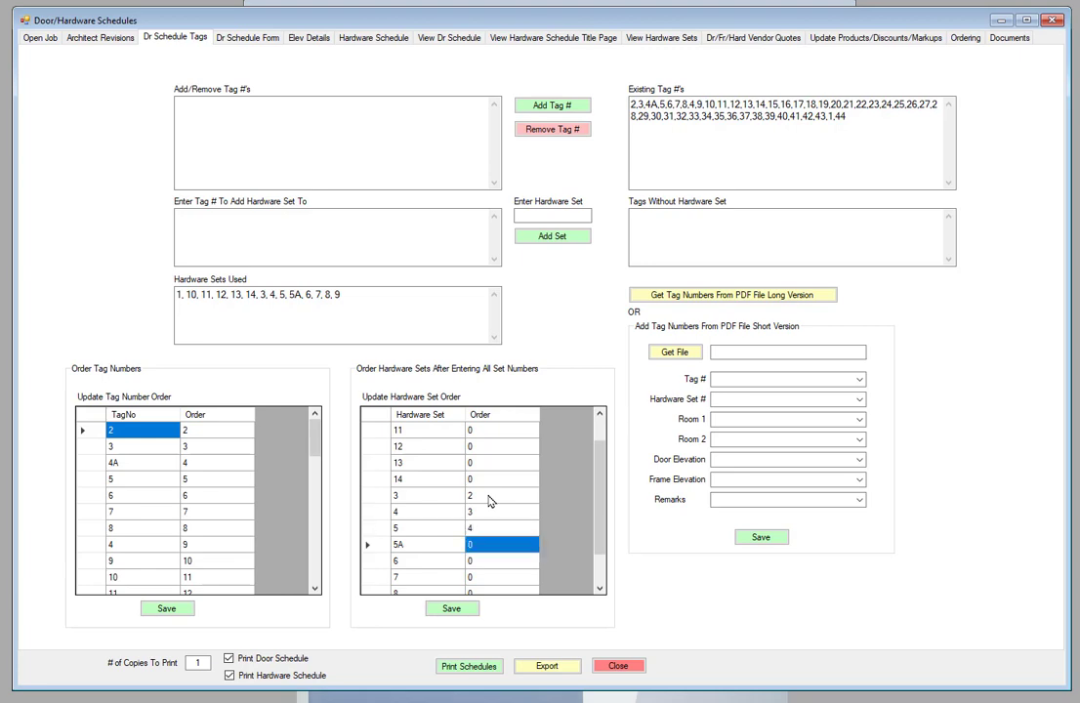
text(5)
key(Return)
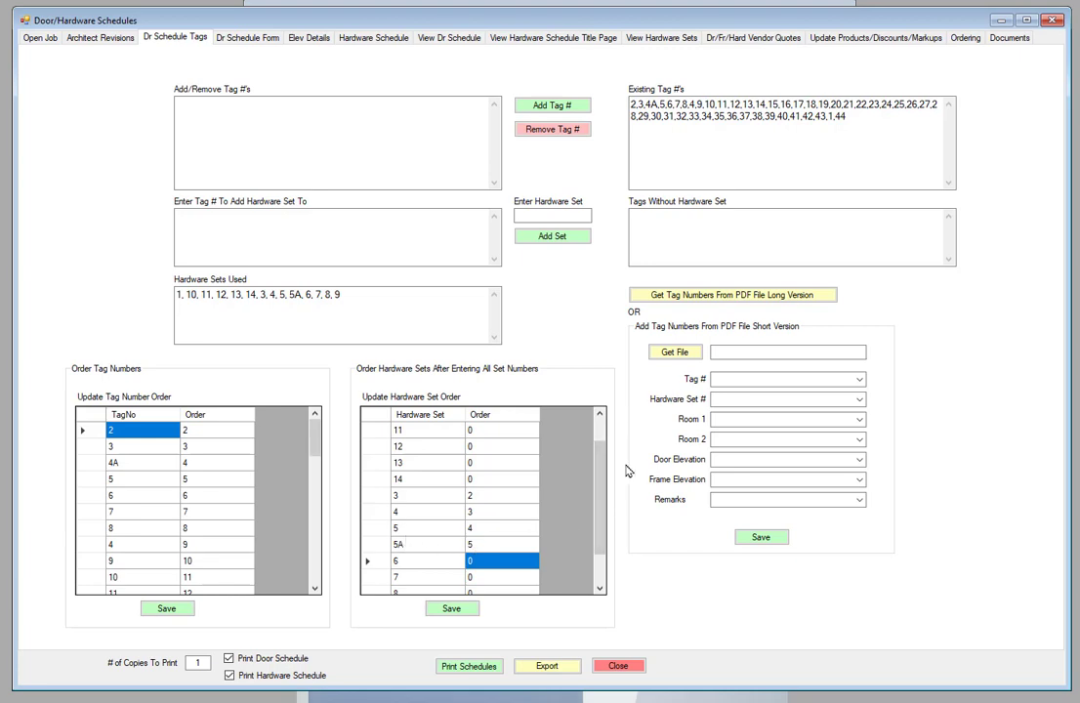
text(6)
key(Return)
text(7)
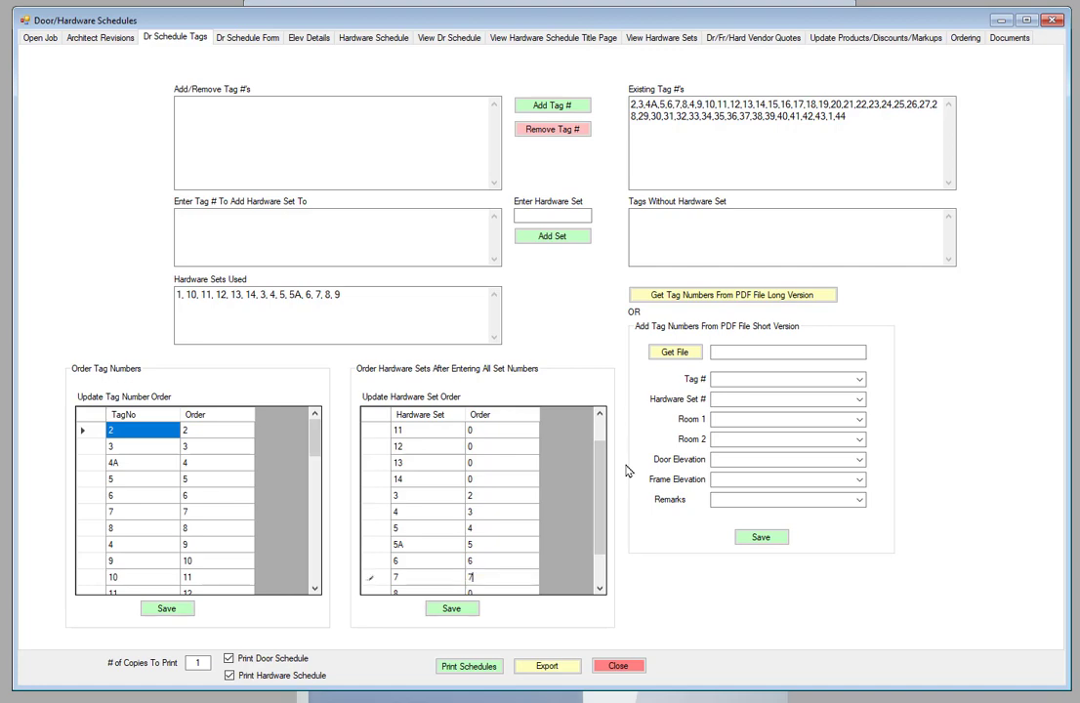
key(Return)
text(8)
key(Return)
text(9)
key(Return)
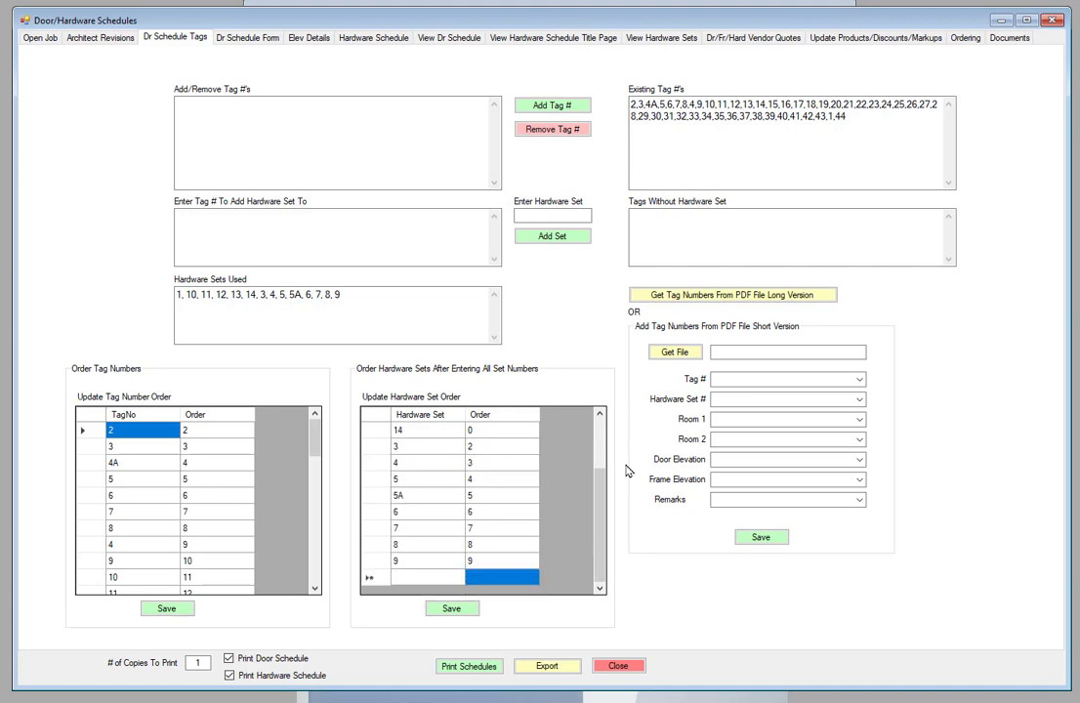
Step: Enter print order values 10 through 14 for the remaining hardware sets
scroll(504, 459, up, 2)
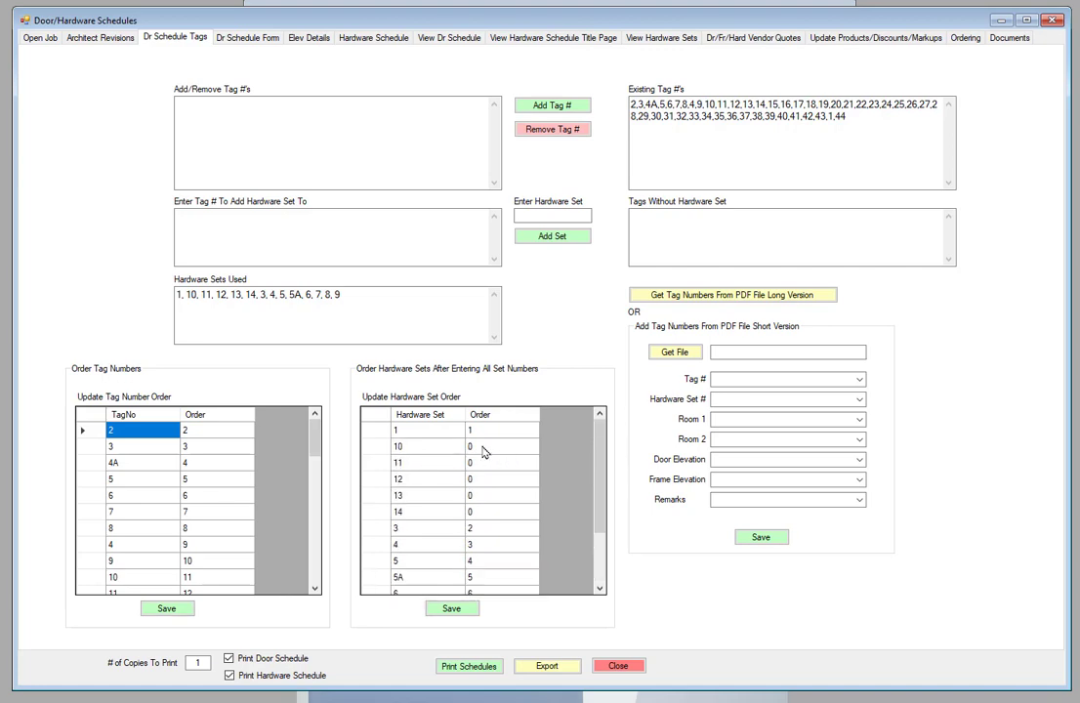
click(483, 450)
text(10)
key(Return)
text(11)
key(Return)
text(12)
key(Return)
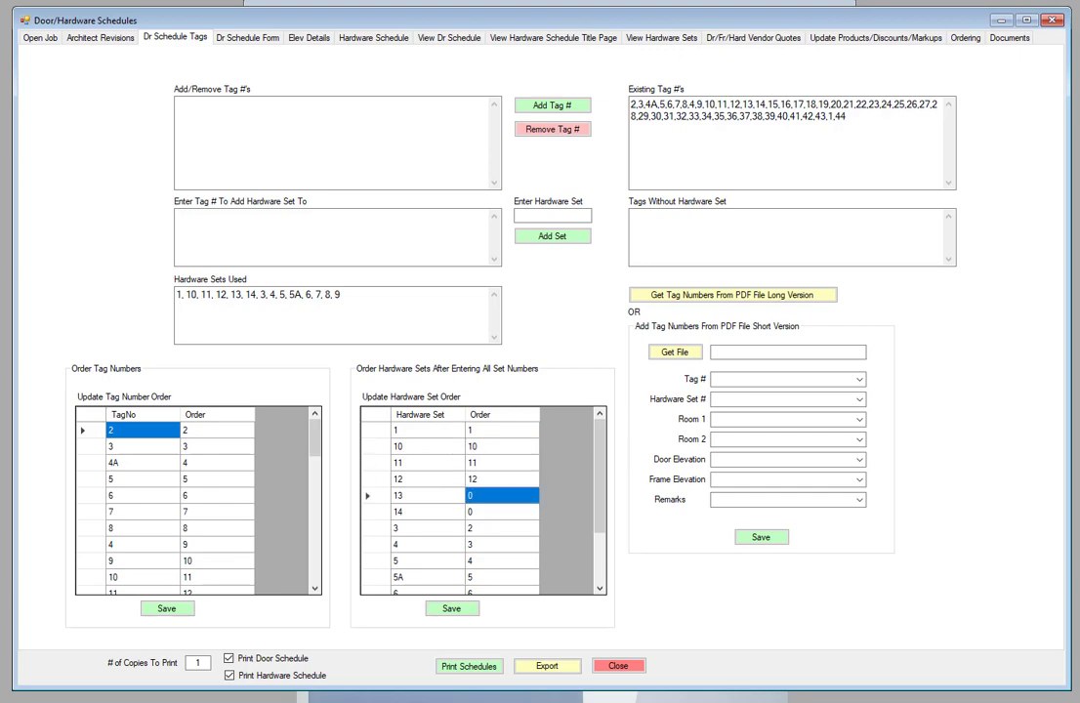
text(13)
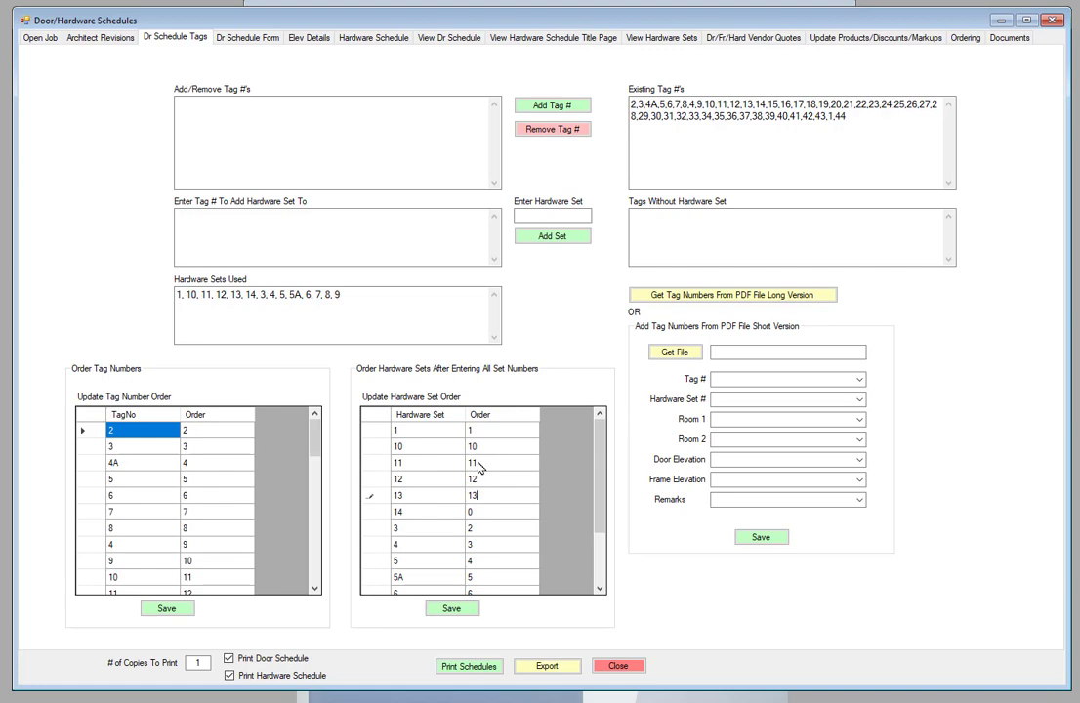
click(488, 512)
text(14)
scroll(520, 483, down, 2)
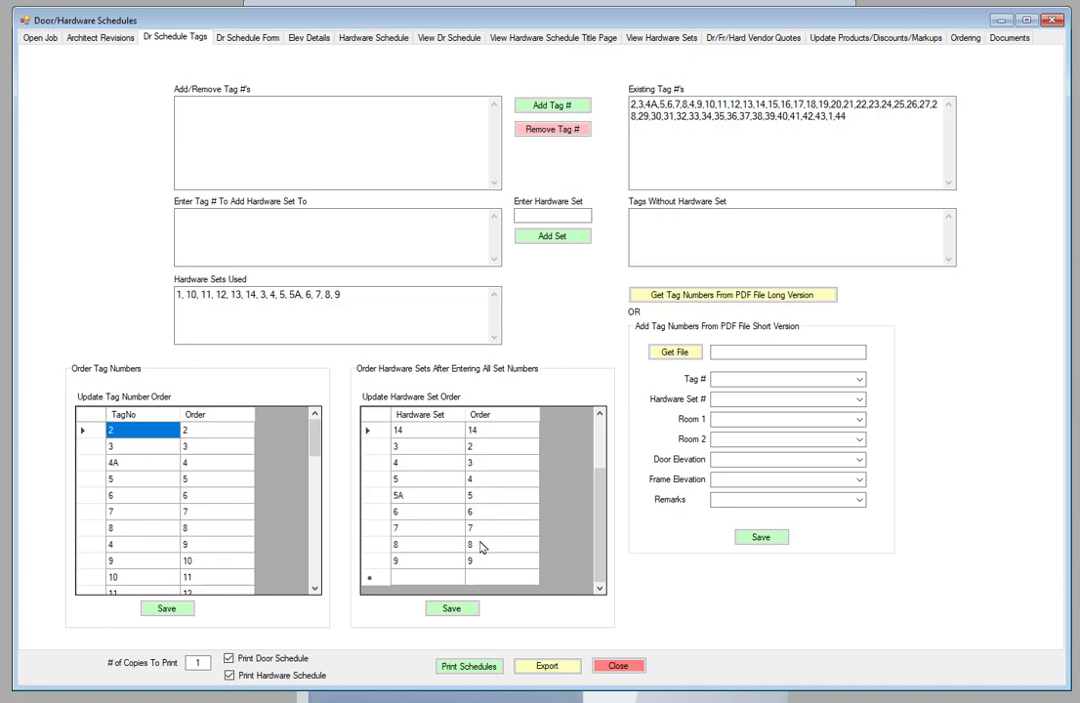
Step: Save the new hardware set print order and acknowledge the confirmation
click(452, 611)
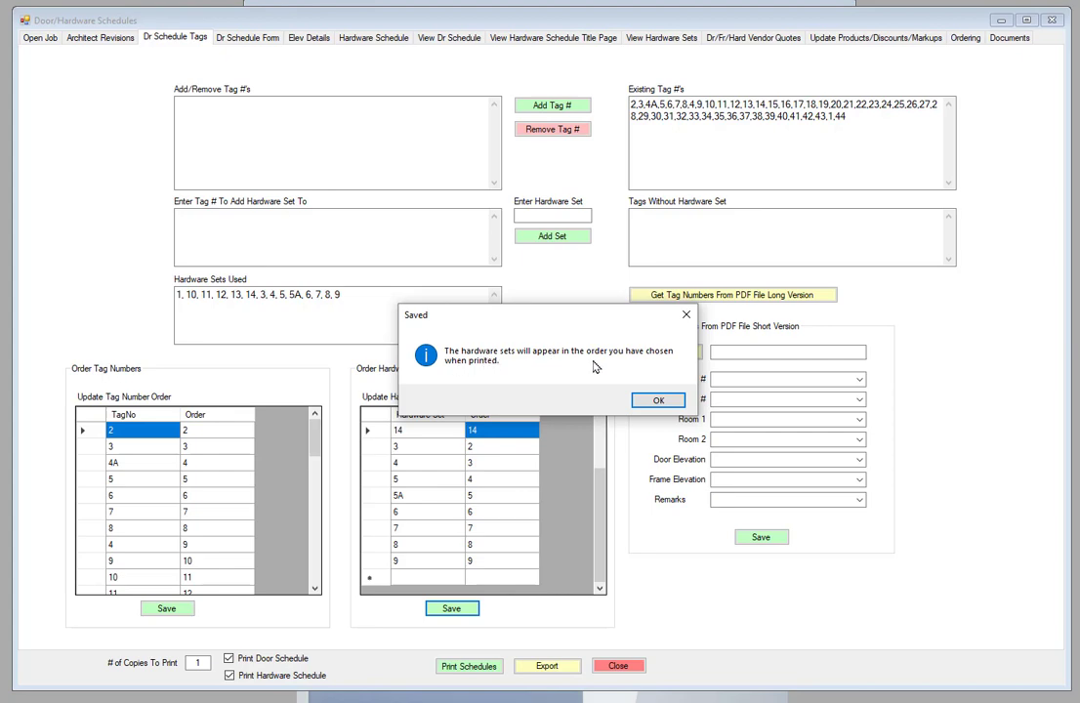
click(658, 403)
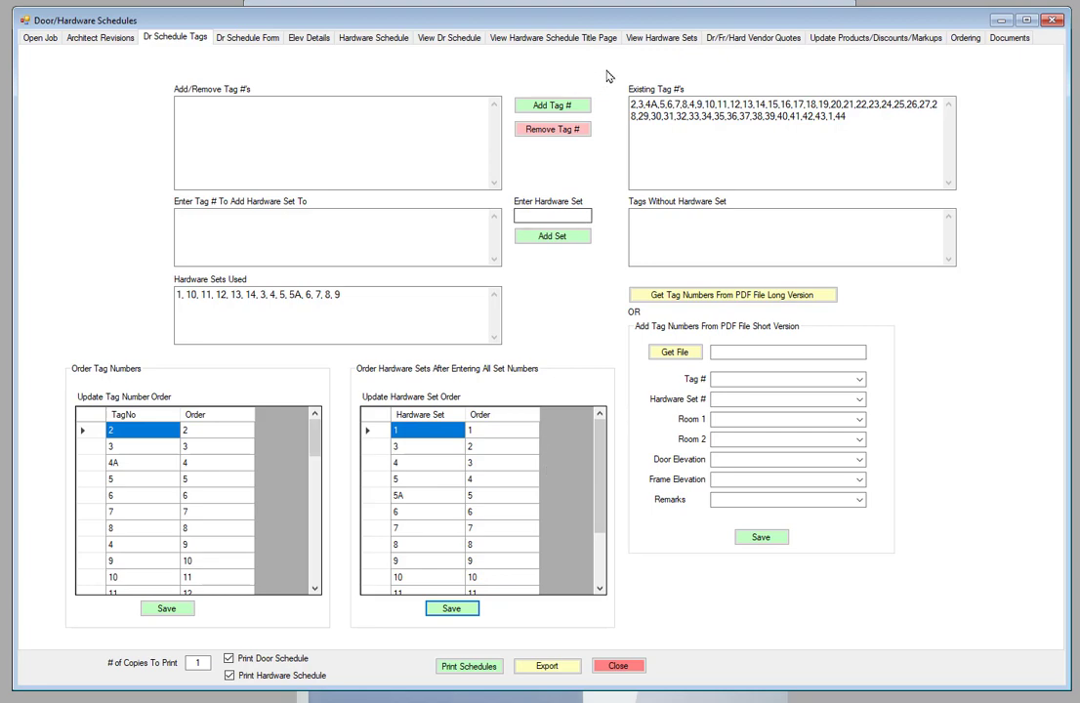
click(660, 38)
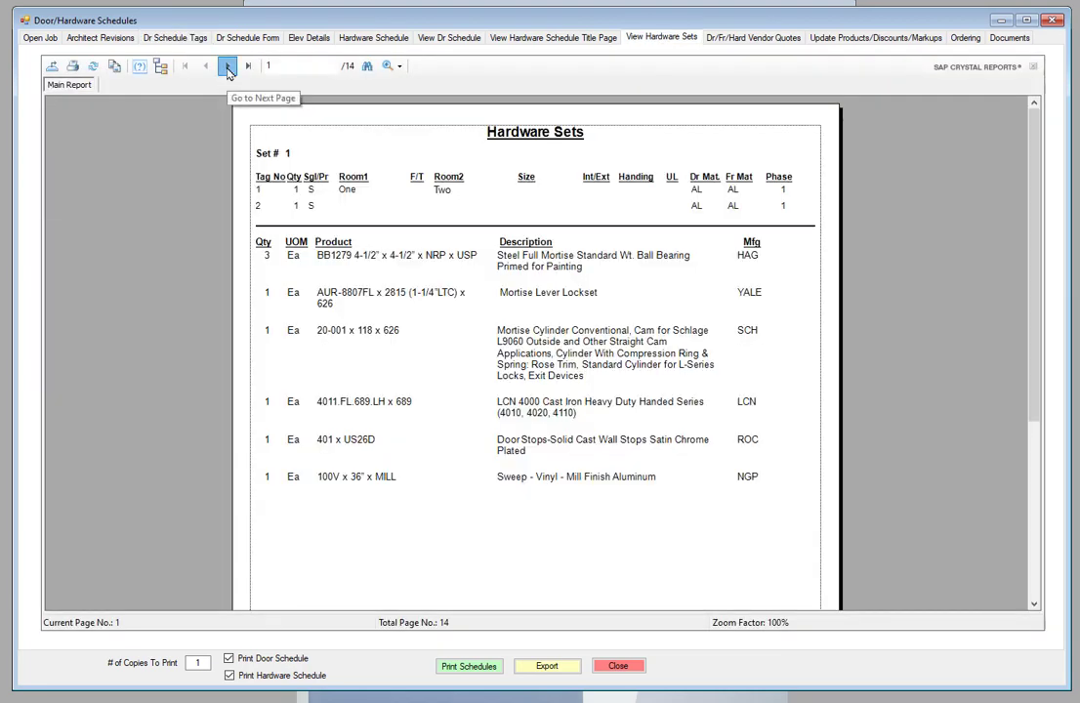
Step: Page through the Hardware Sets report to Set 11, then return to the tag ordering page
click(227, 70)
click(227, 70)
click(228, 66)
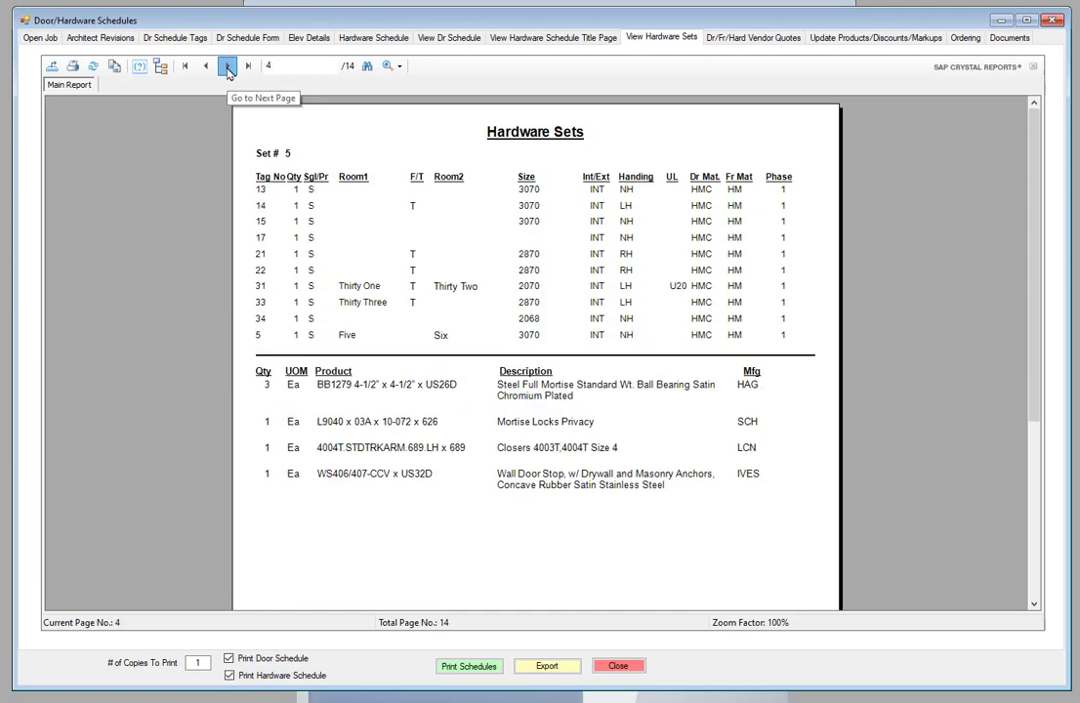
click(227, 67)
click(228, 67)
click(228, 67)
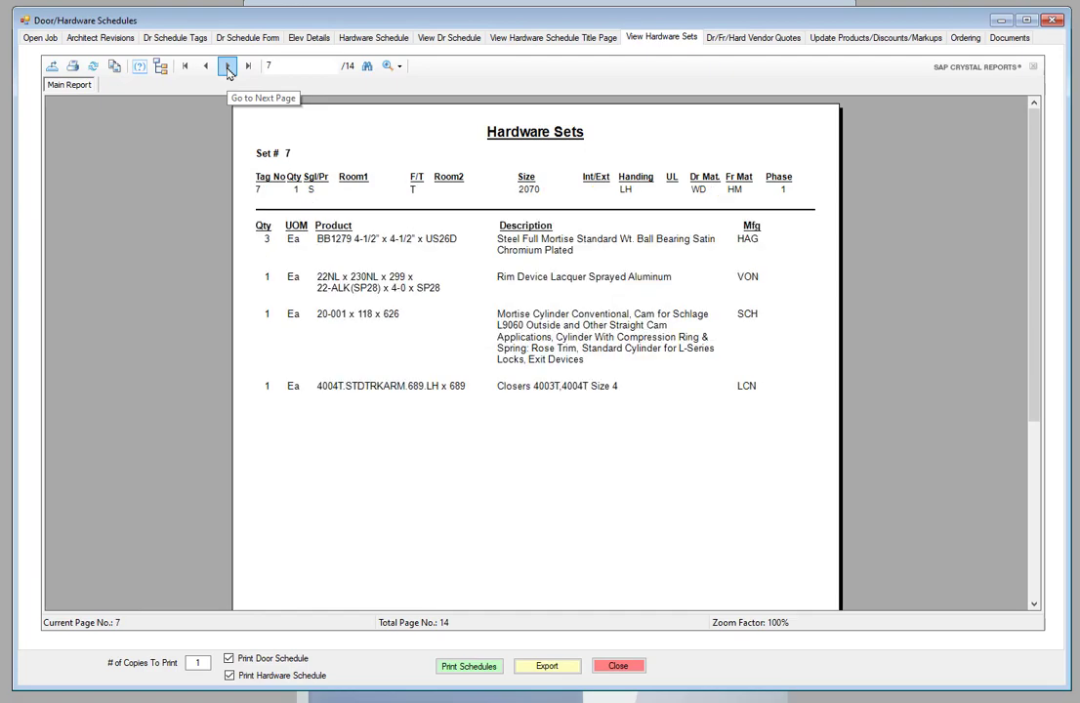
click(228, 67)
click(227, 67)
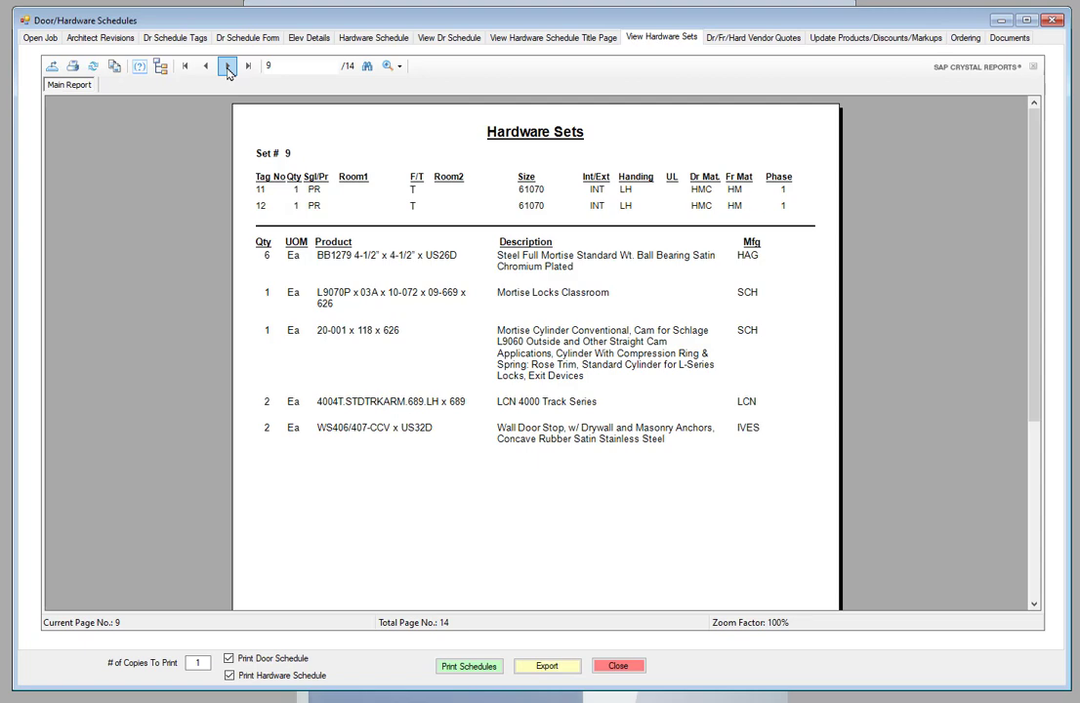
click(228, 66)
click(227, 67)
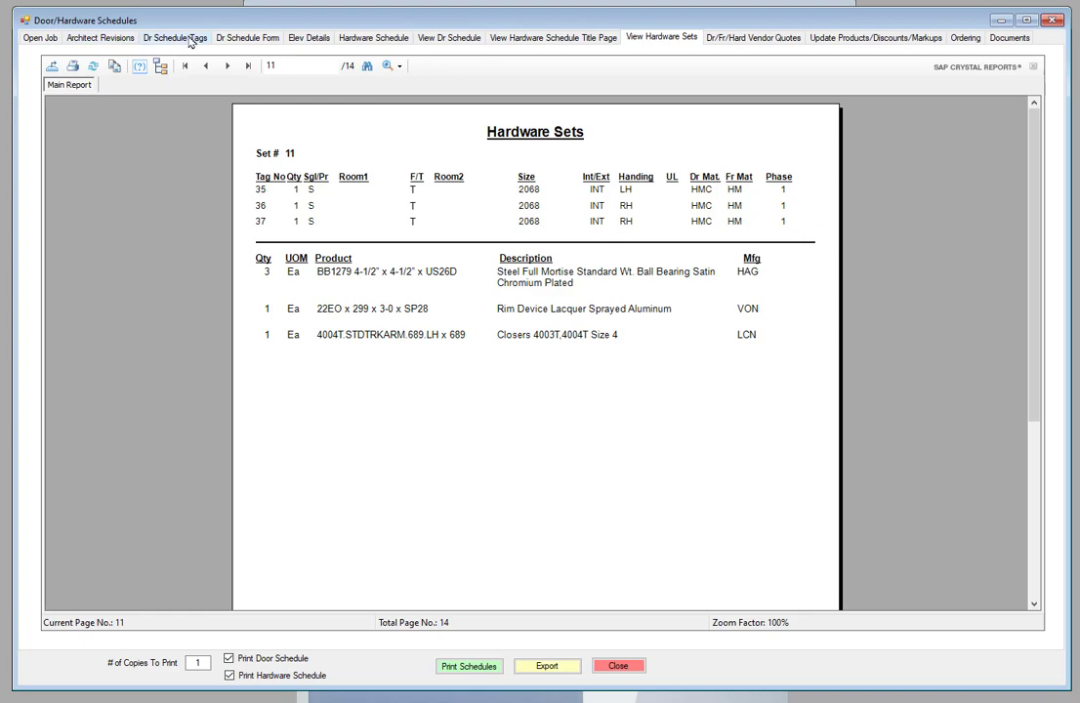
click(185, 39)
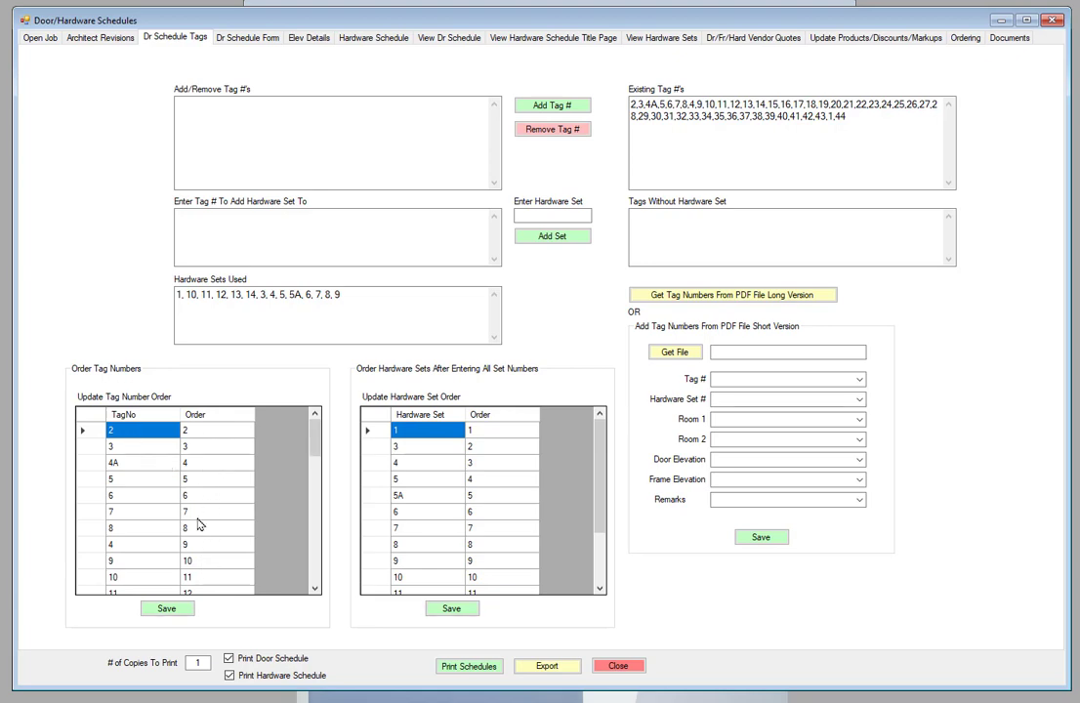
Step: Show the Dr Schedule Form with its 45-row door list for the Circle K job
scroll(218, 527, down, 7)
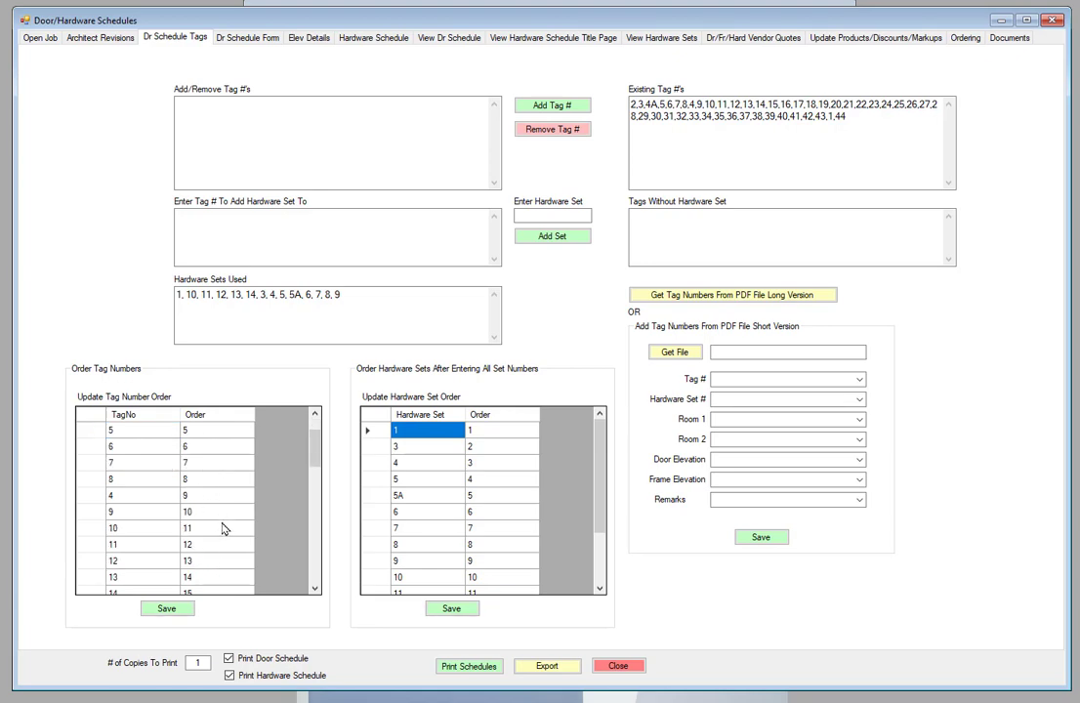
scroll(219, 543, down, 5)
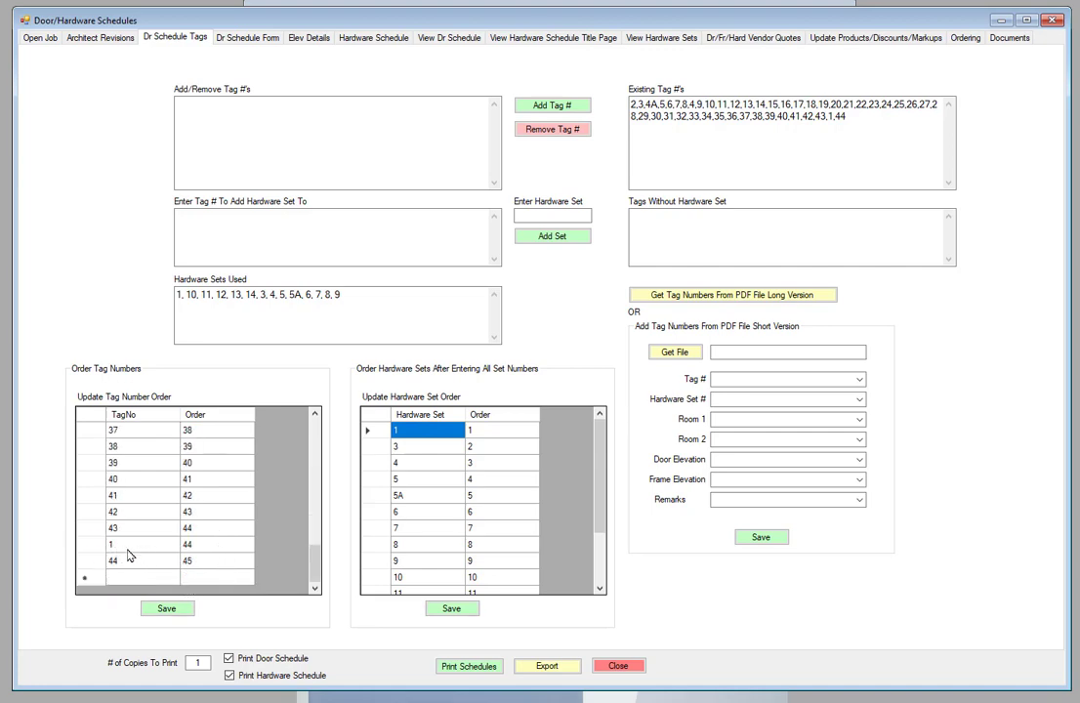
scroll(129, 551, up, 12)
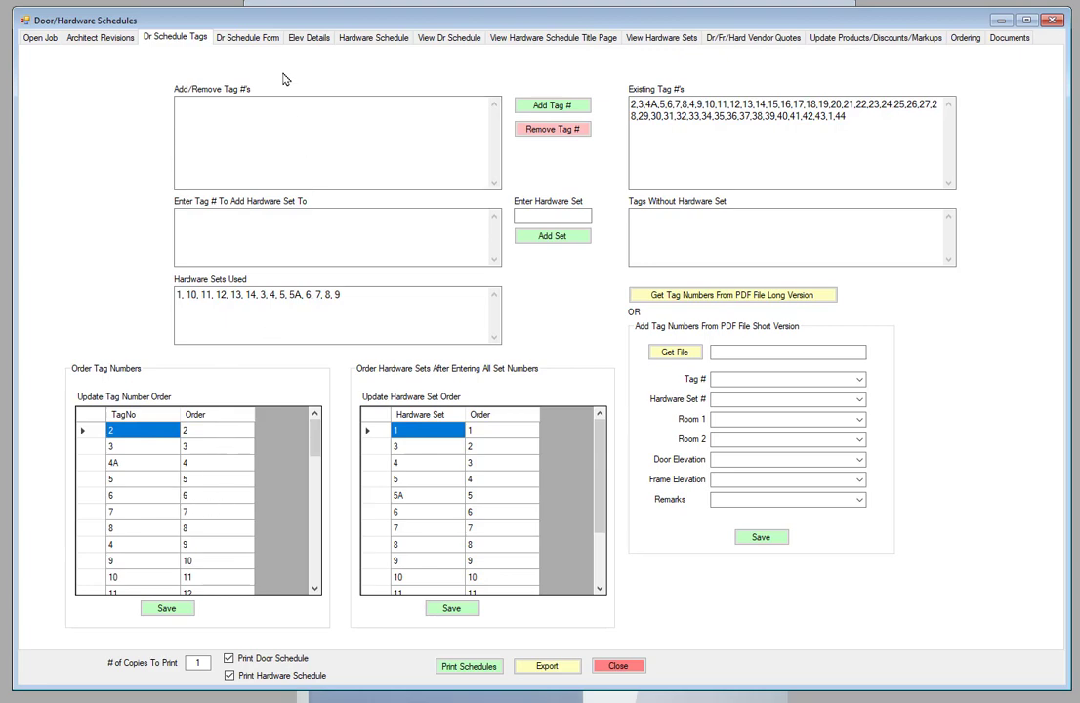
click(247, 39)
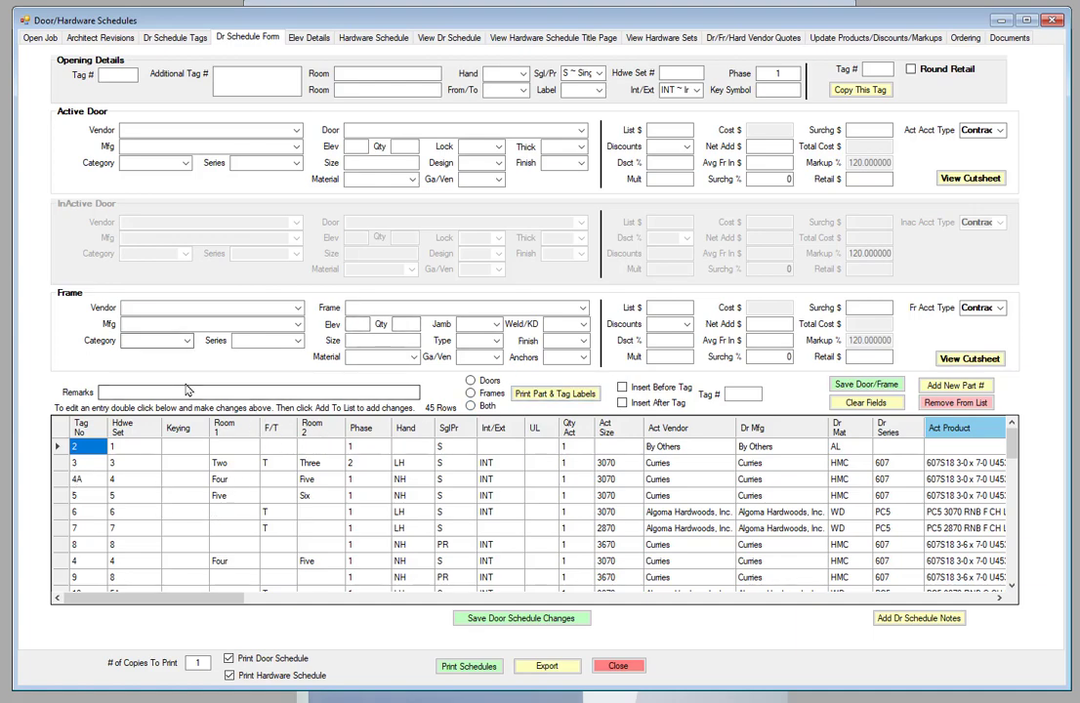
click(173, 37)
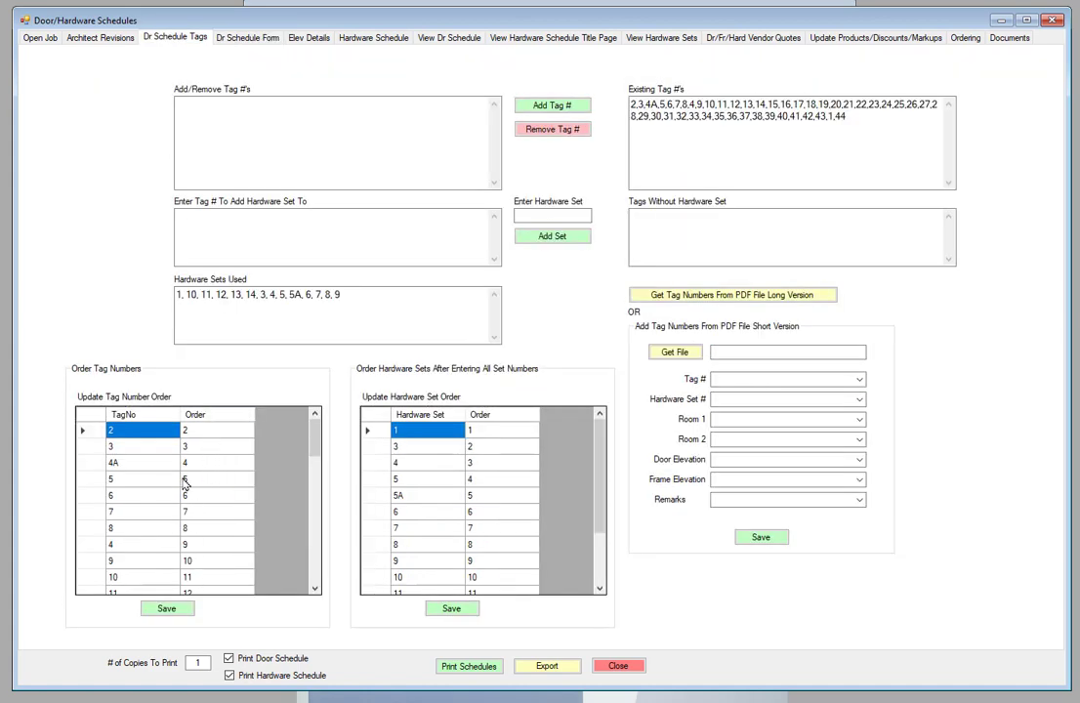
click(223, 38)
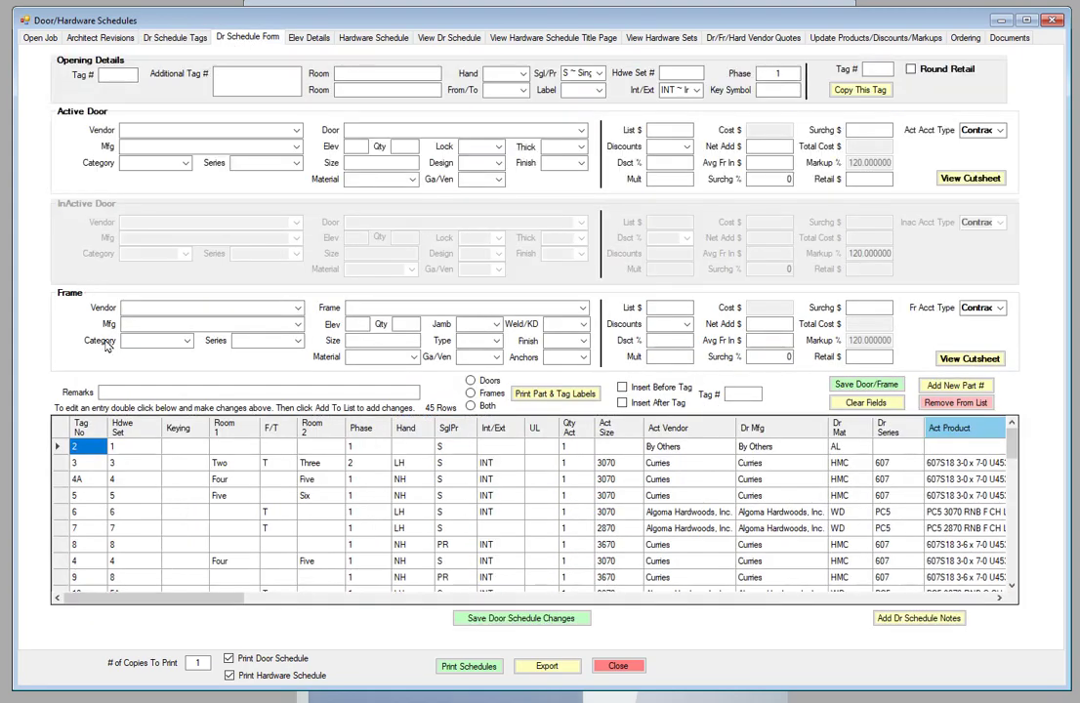
Step: Load the tag 4 opening and save it inserted before tag 4A
double_click(94, 564)
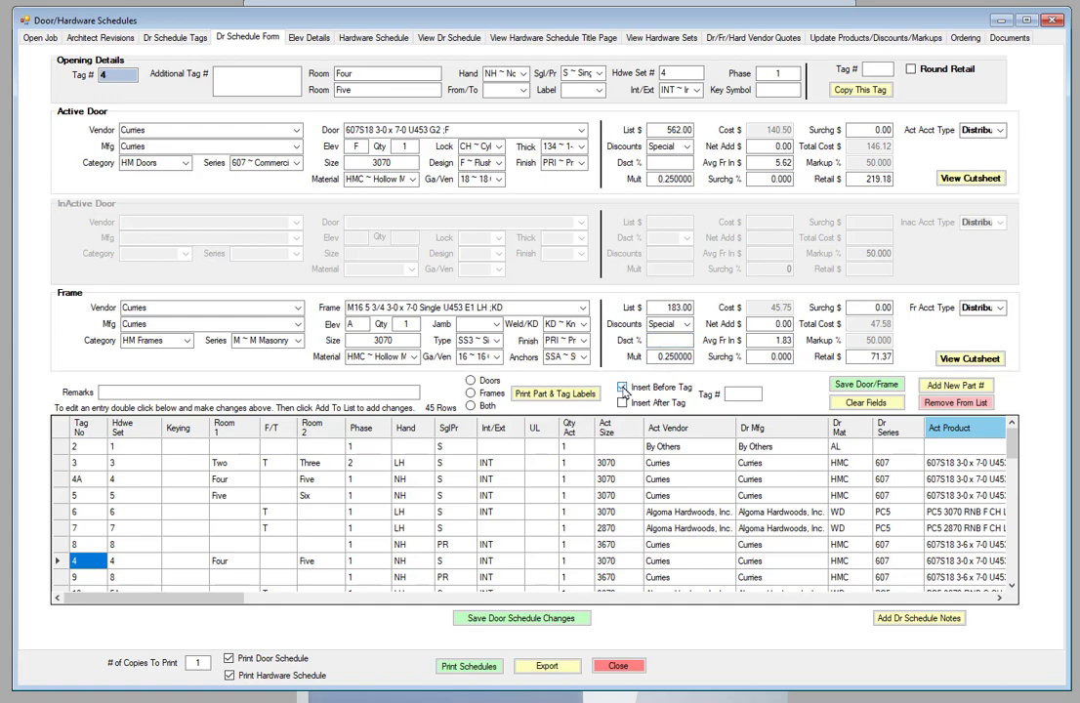
click(622, 388)
click(744, 393)
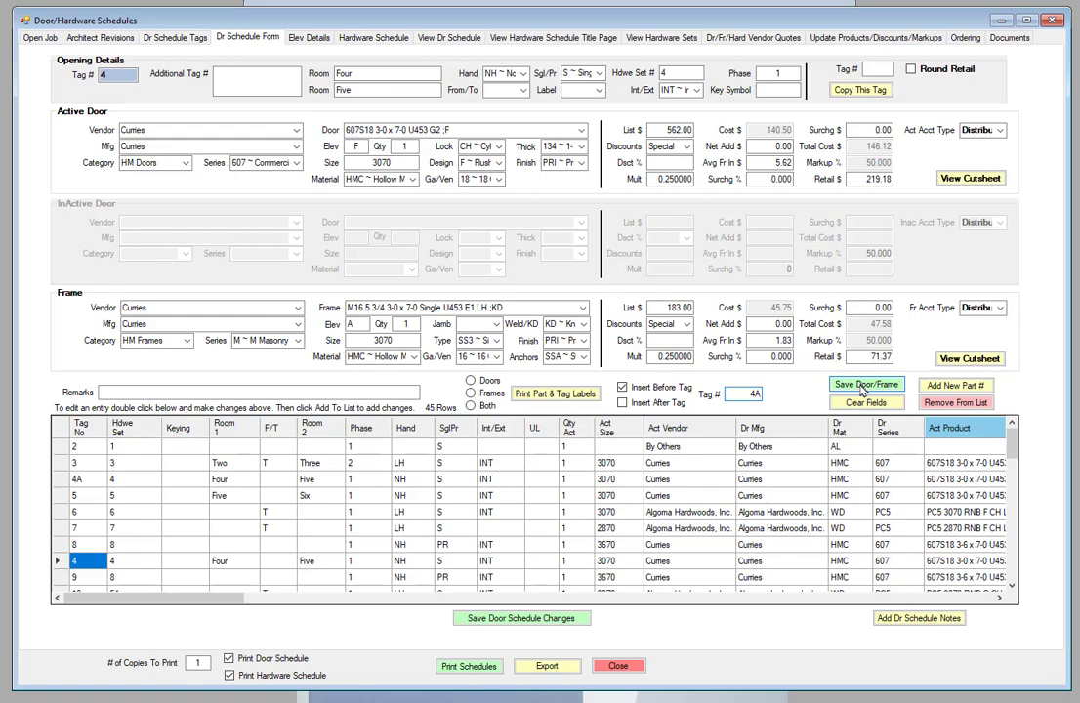
click(864, 387)
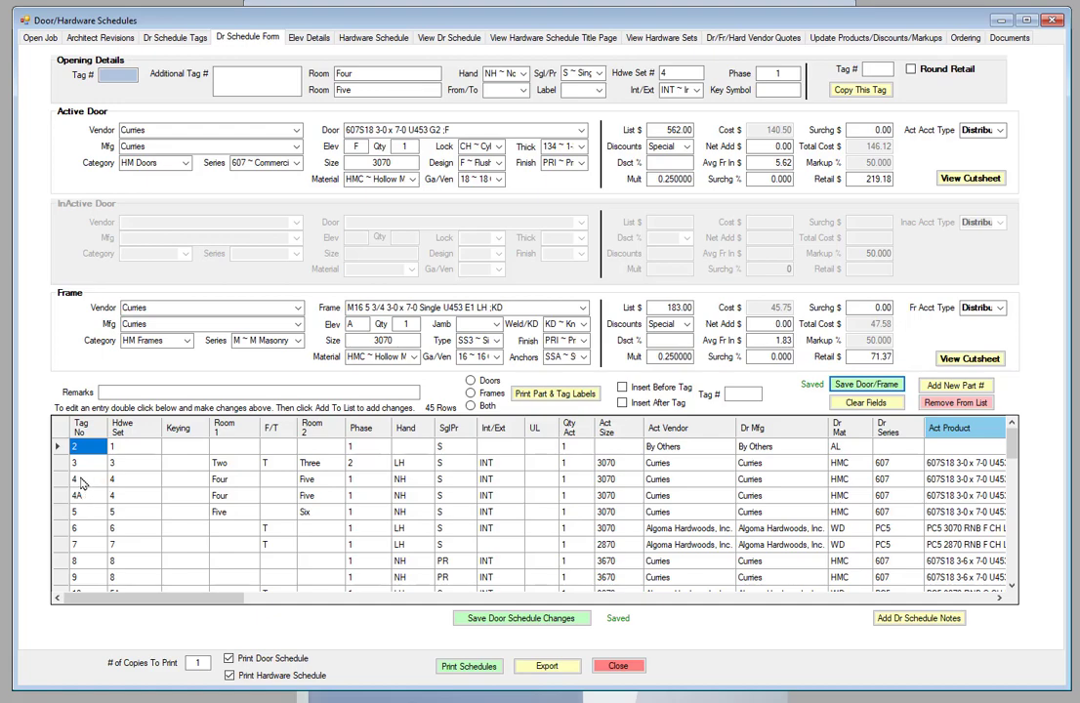
Step: Load the By Others tag 1 opening and save it inserted before tag 2
scroll(90, 500, down, 6)
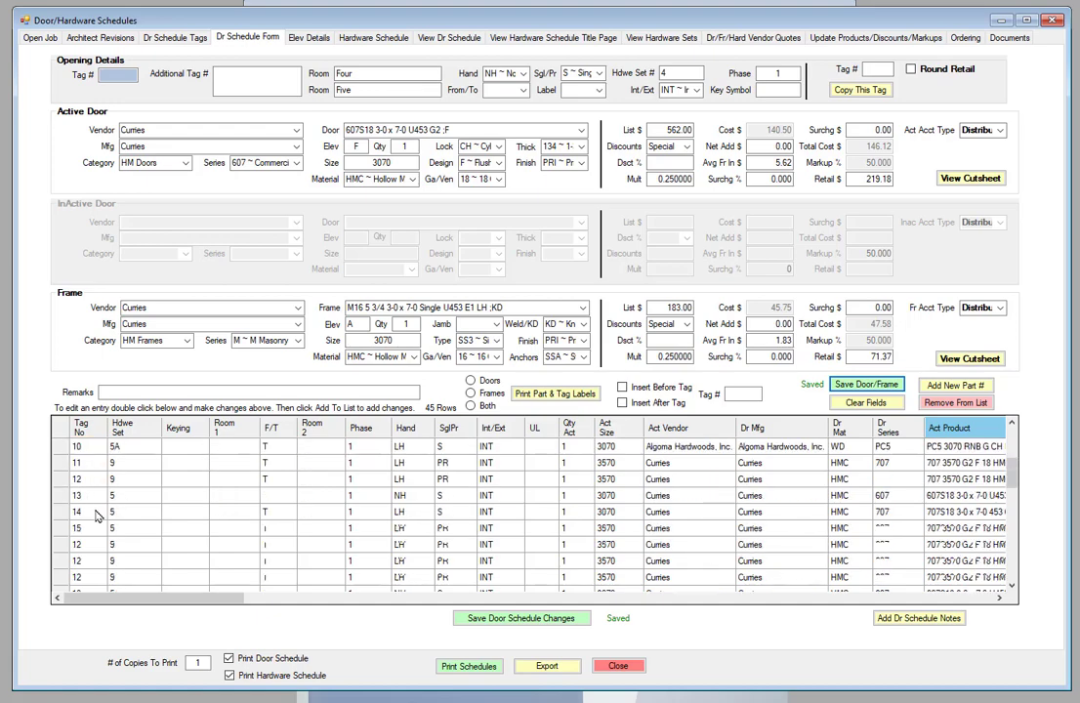
scroll(93, 518, down, 8)
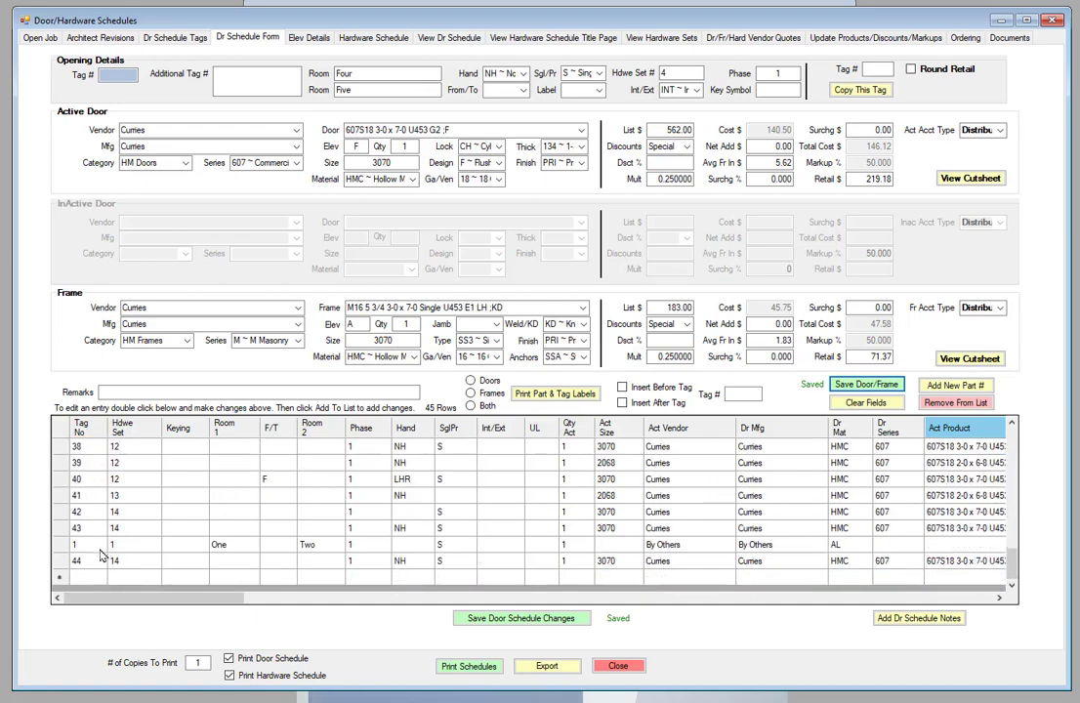
double_click(88, 545)
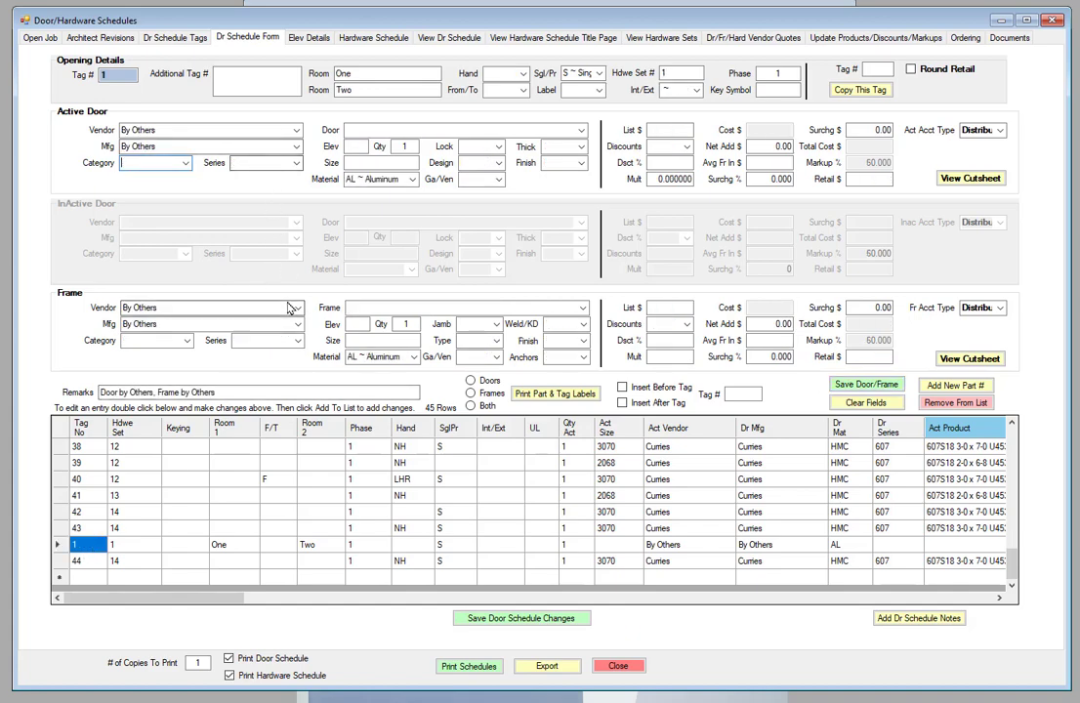
scroll(209, 482, up, 12)
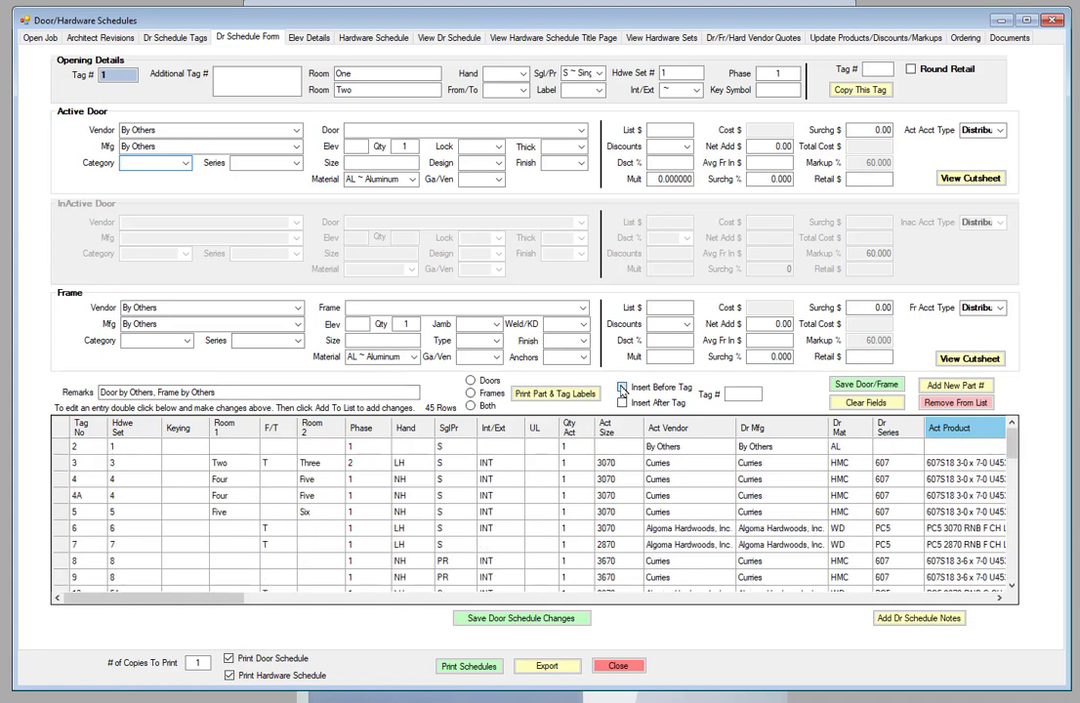
click(622, 388)
click(748, 393)
text(2)
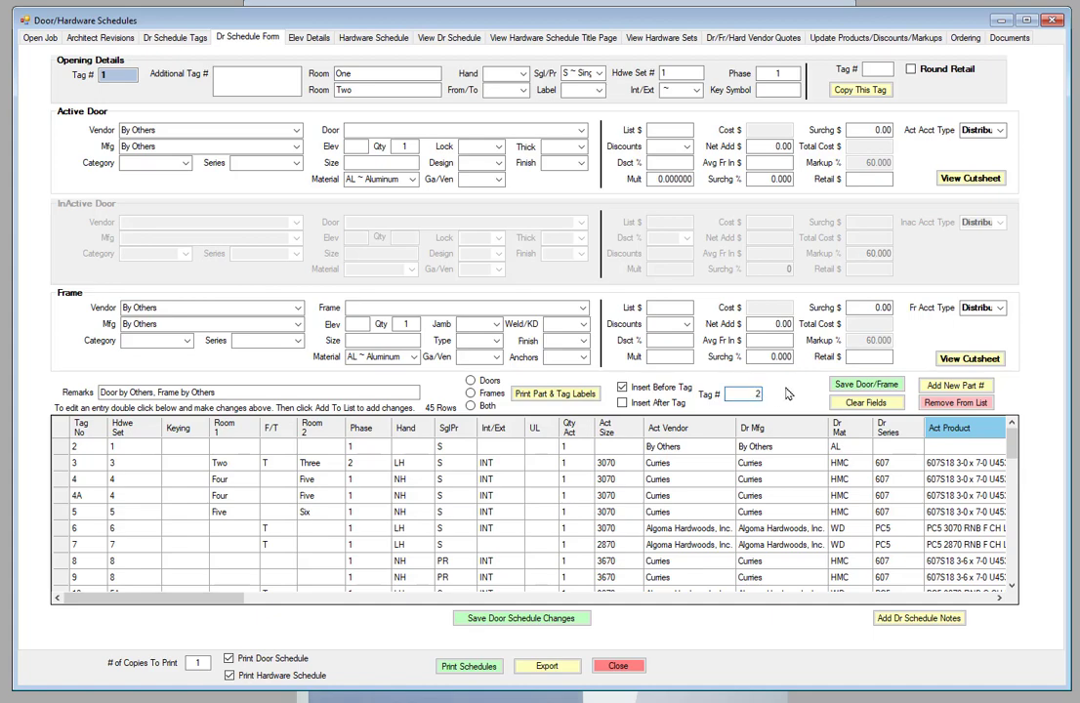
click(867, 383)
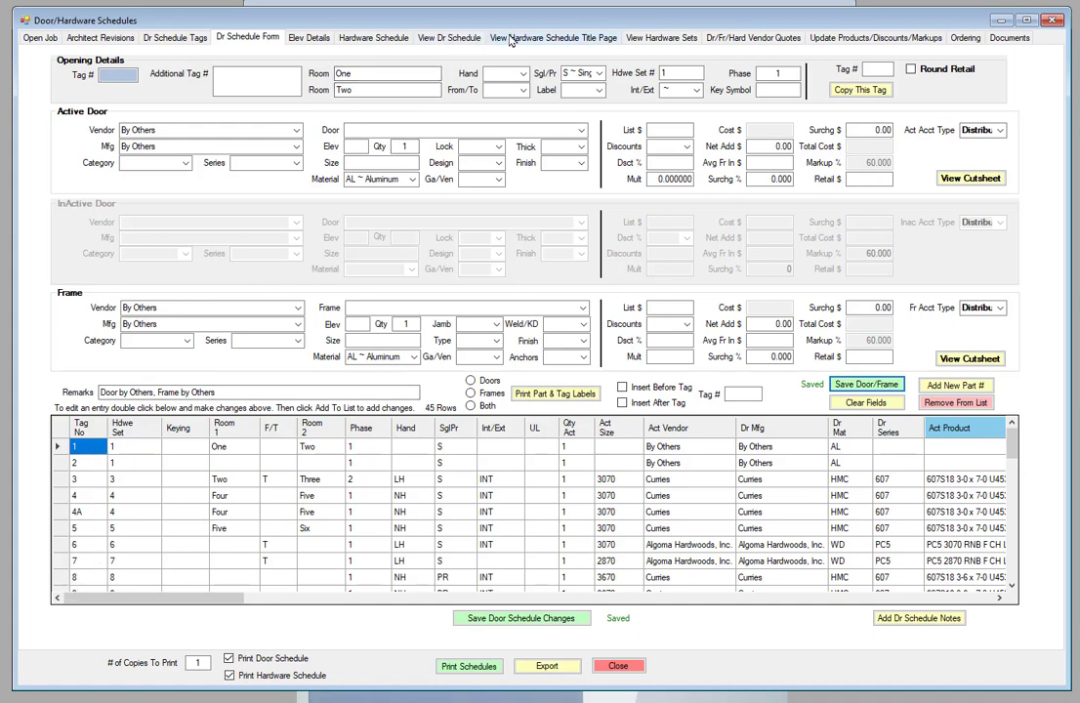
Step: Open the door schedule report, jump to the last page, and step back two pages
click(450, 39)
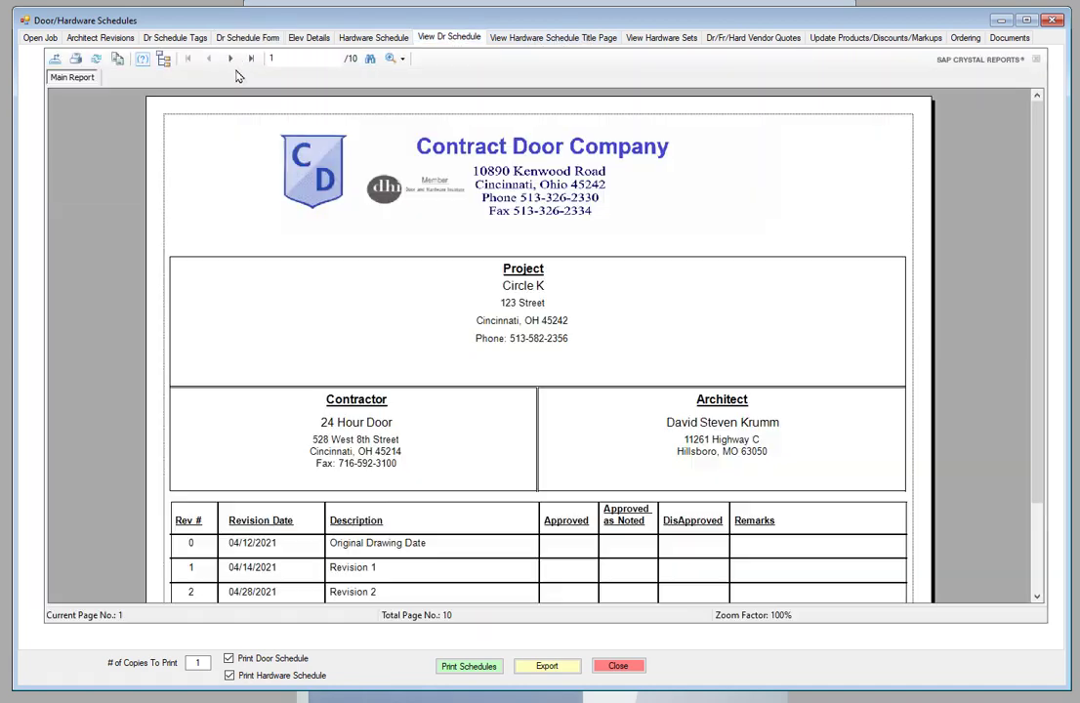
click(251, 60)
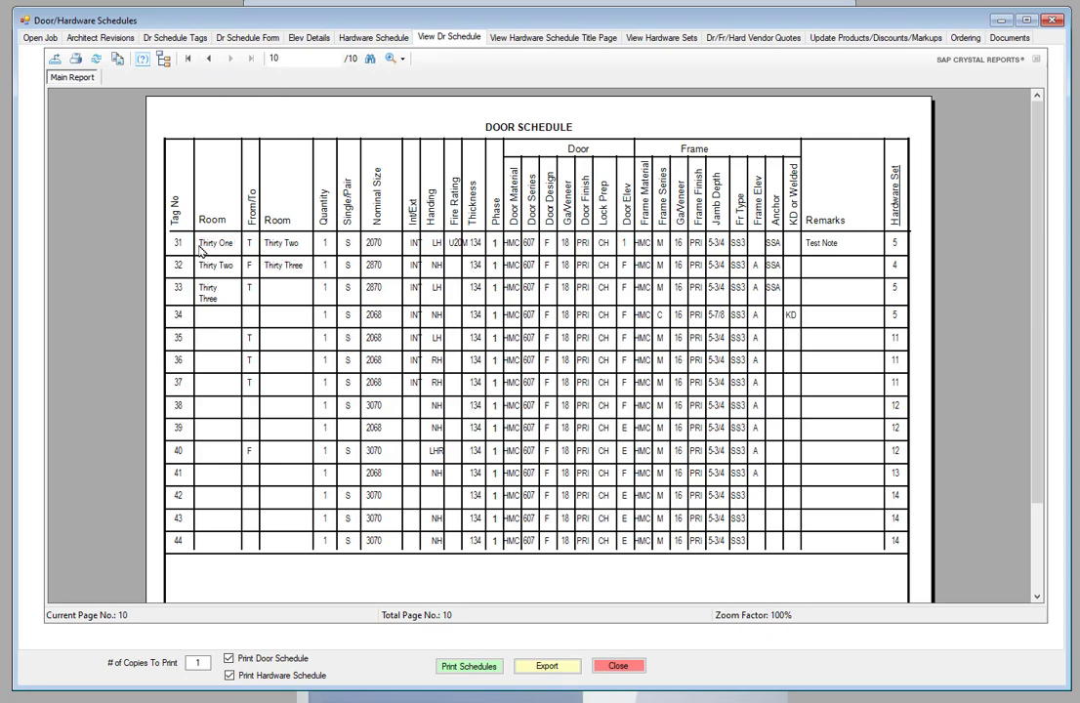
click(209, 60)
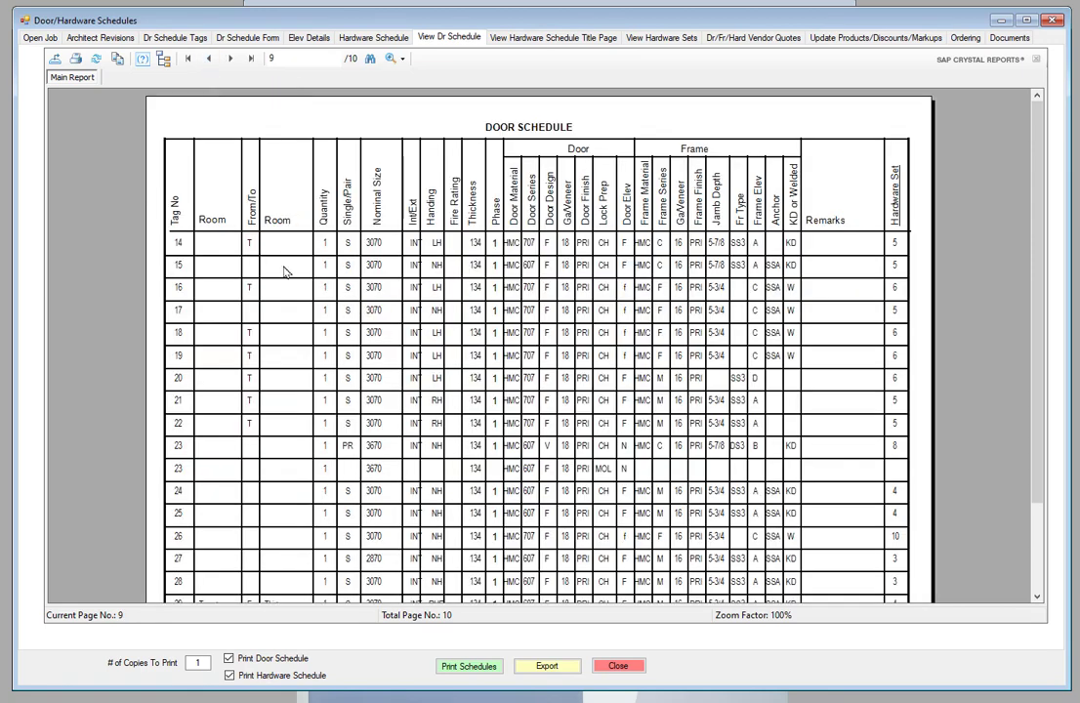
click(209, 60)
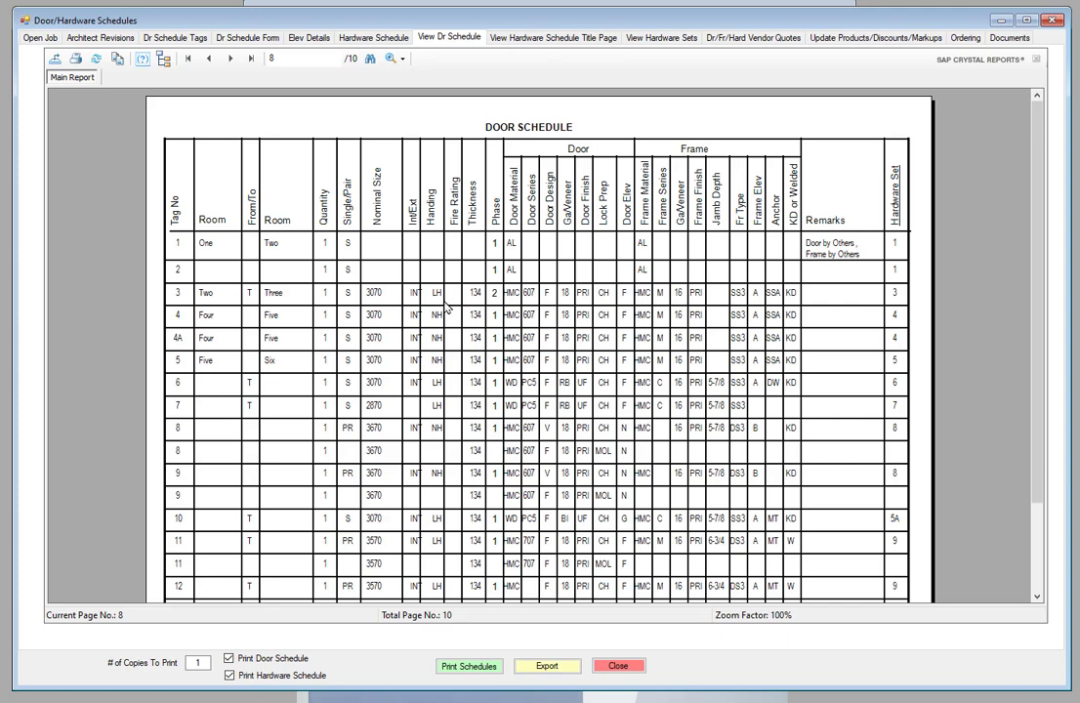
Step: Enter INT as tag 7's Int/Ext value in the Dr Schedule Form grid
click(243, 41)
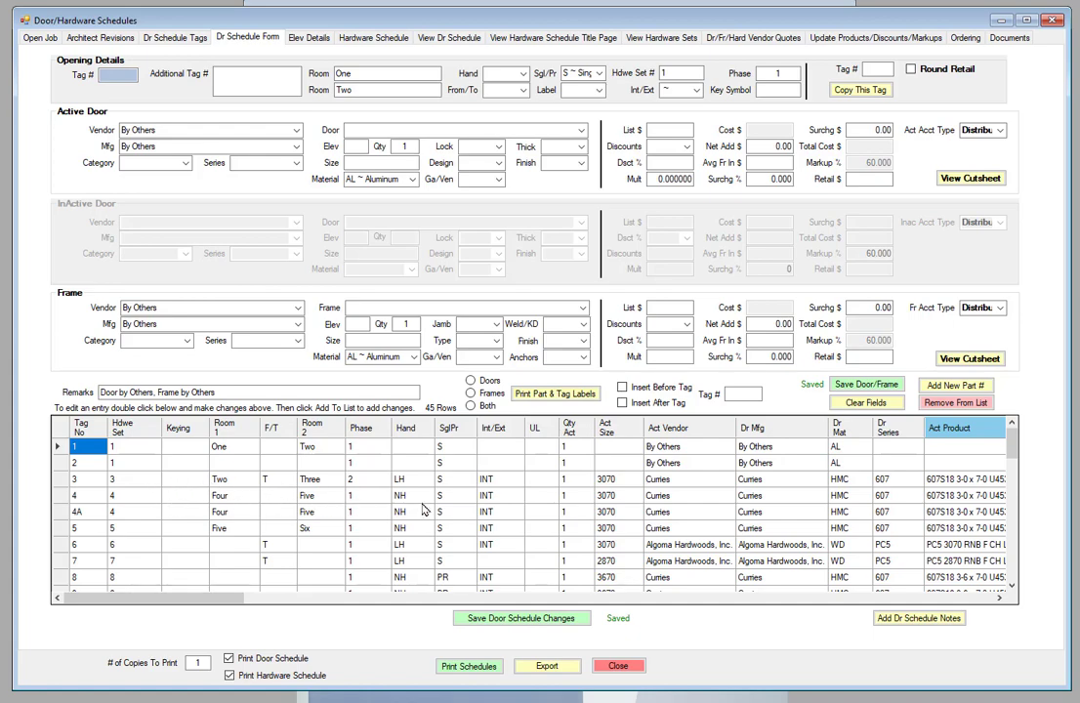
click(504, 562)
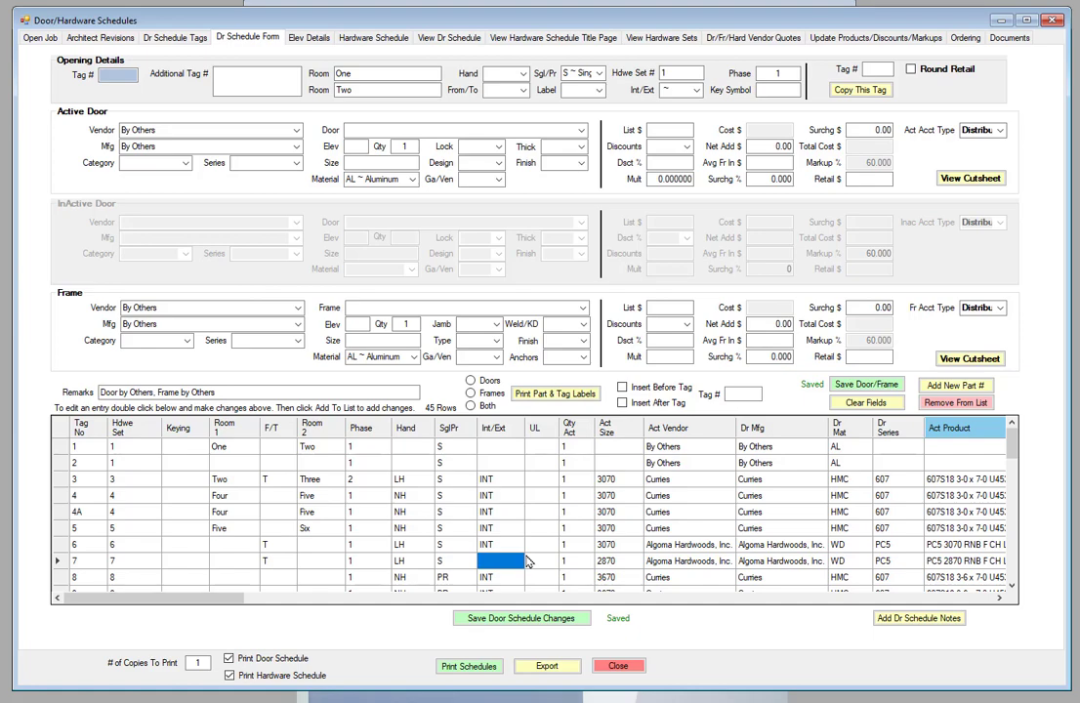
text(INT)
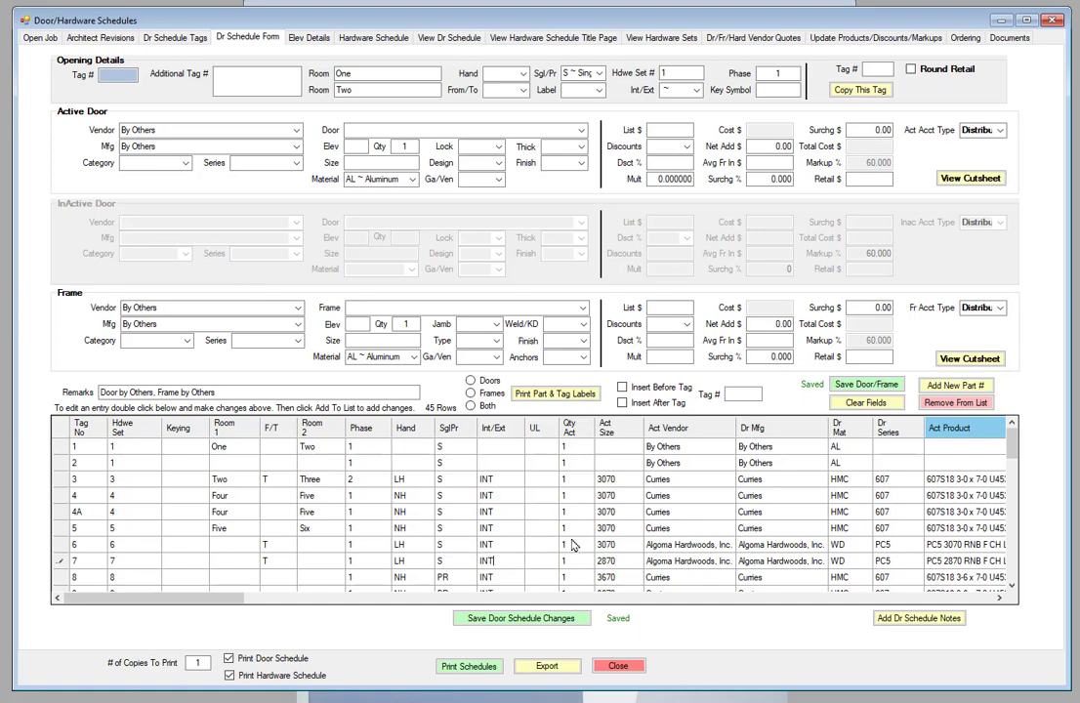
scroll(575, 529, down, 3)
scroll(574, 528, down, 6)
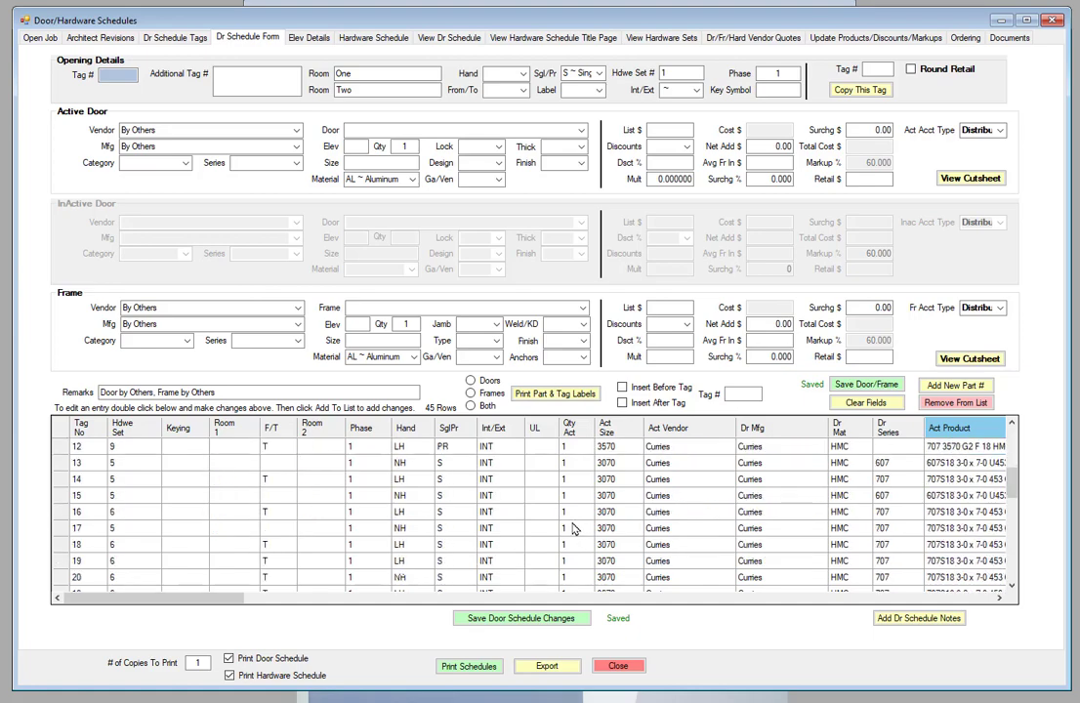
scroll(574, 528, up, 5)
scroll(574, 529, up, 4)
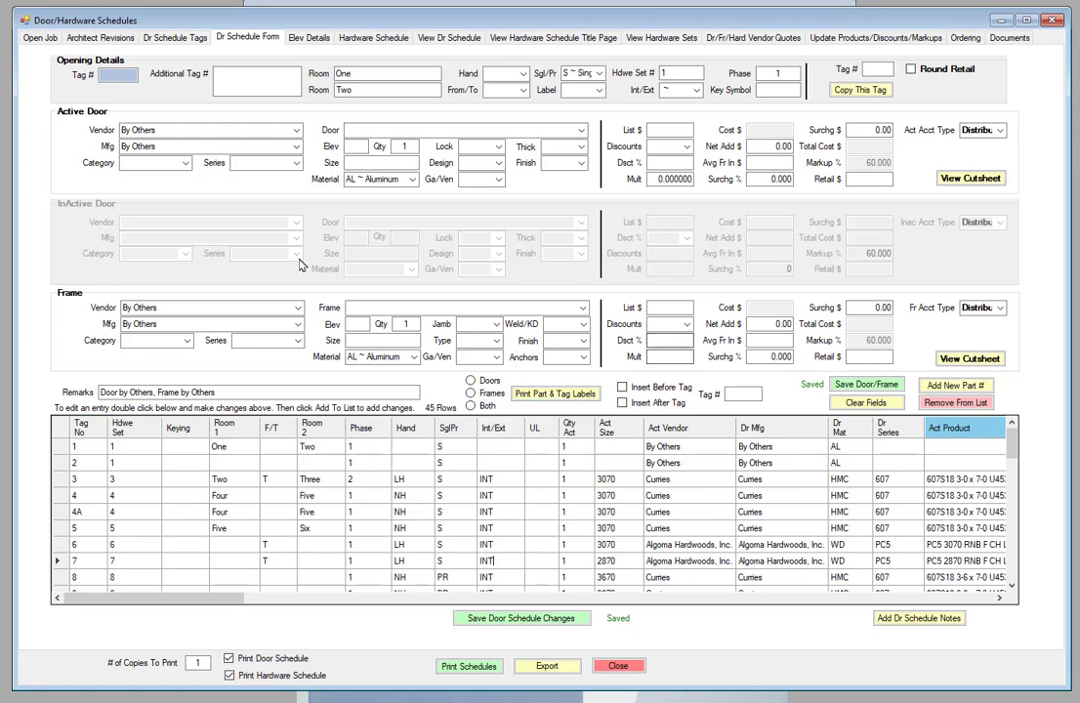
Step: Reload the Circle K job and confirm the tag list reads 1, 2, 3, 4, 4A, 5
click(176, 39)
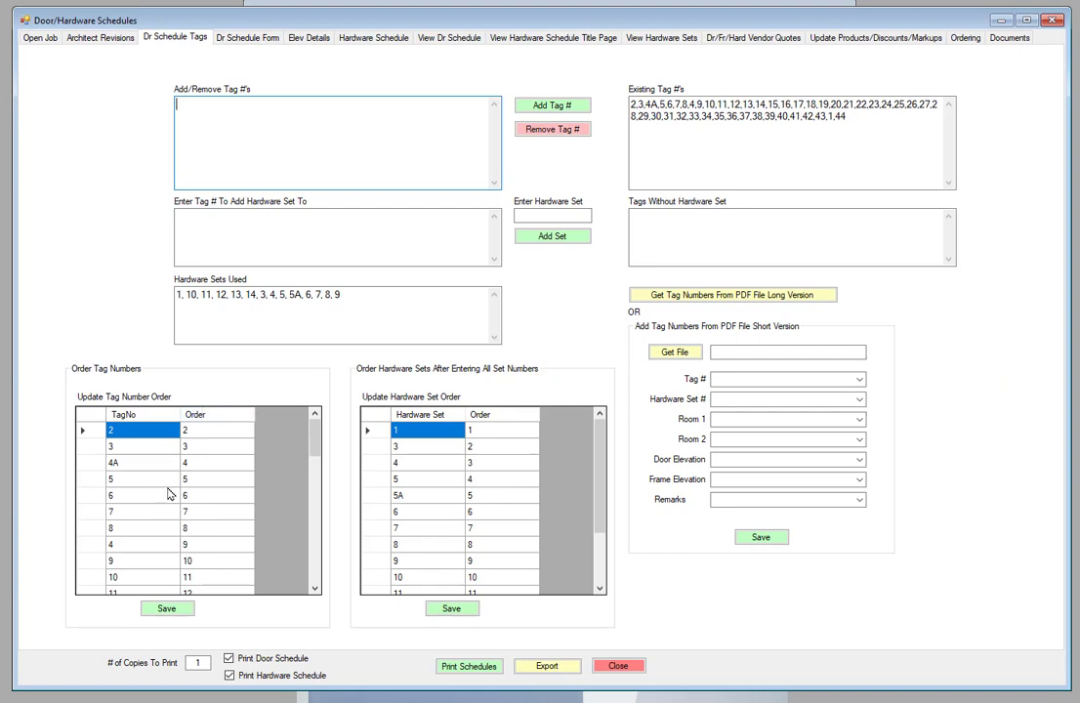
click(40, 38)
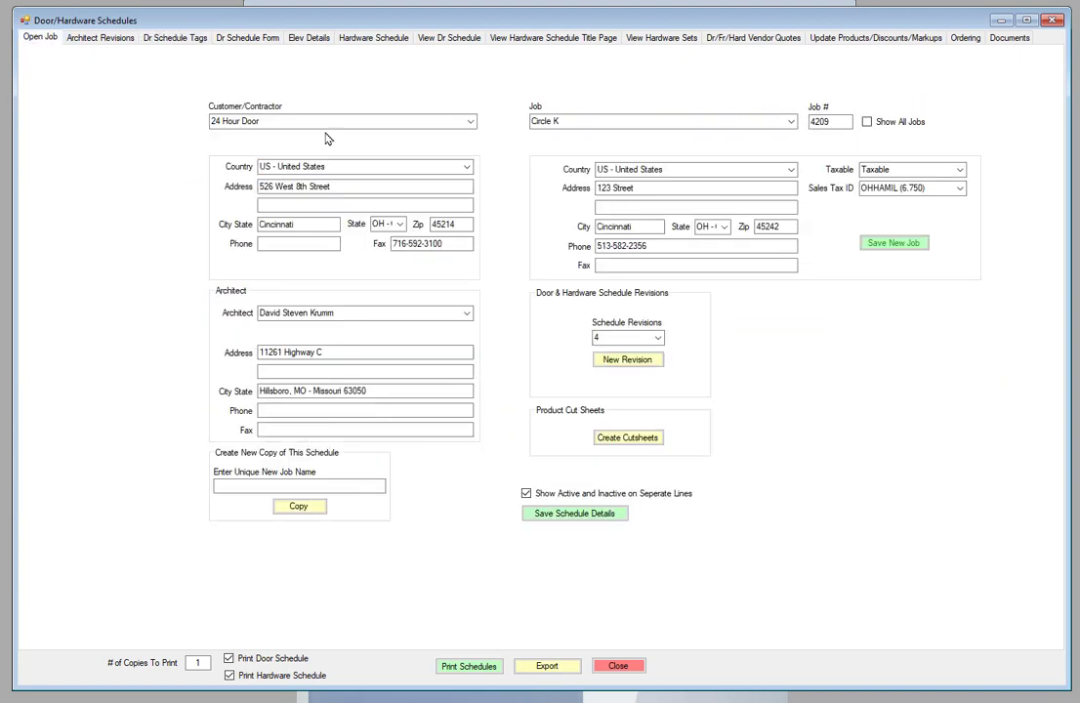
click(789, 121)
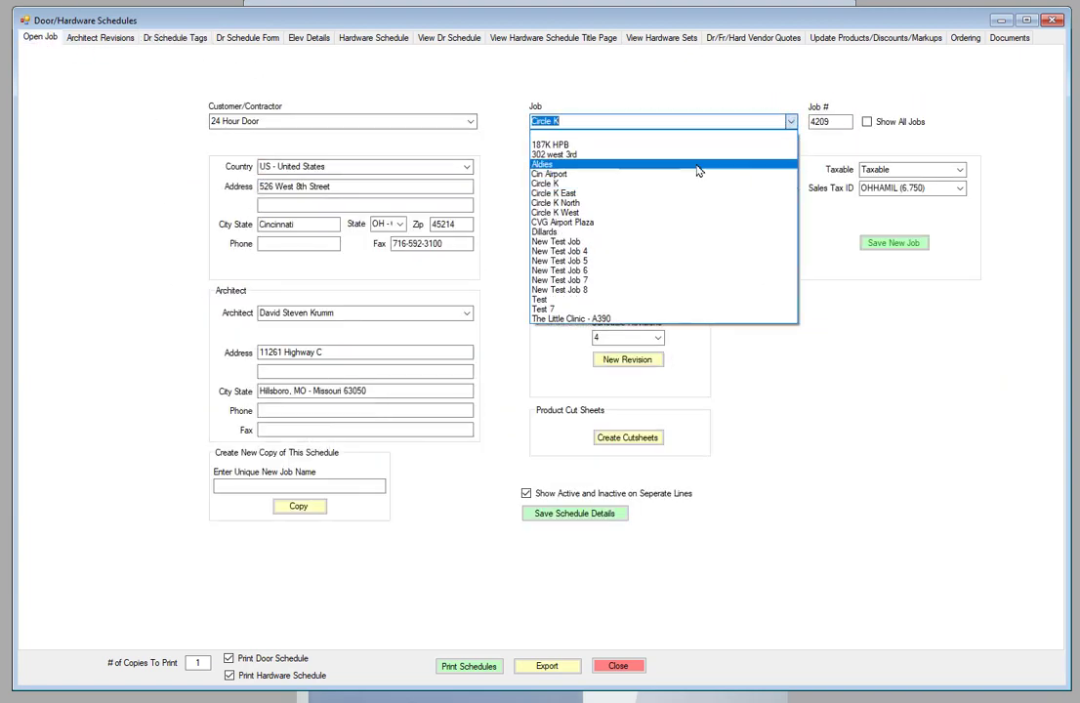
click(544, 185)
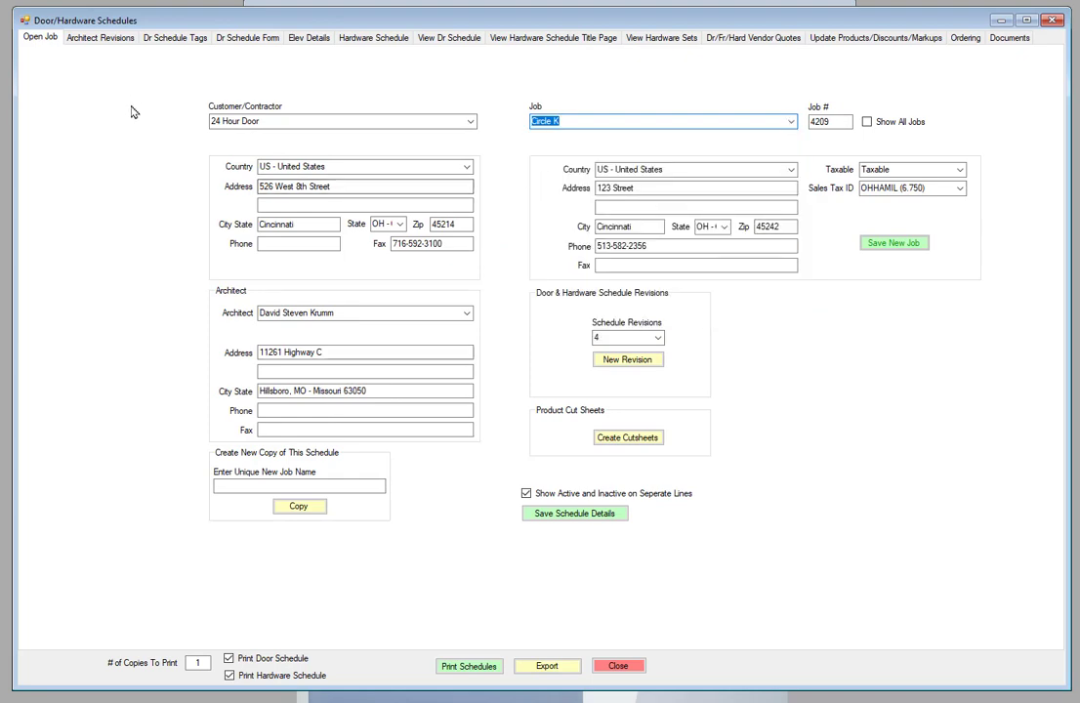
click(154, 37)
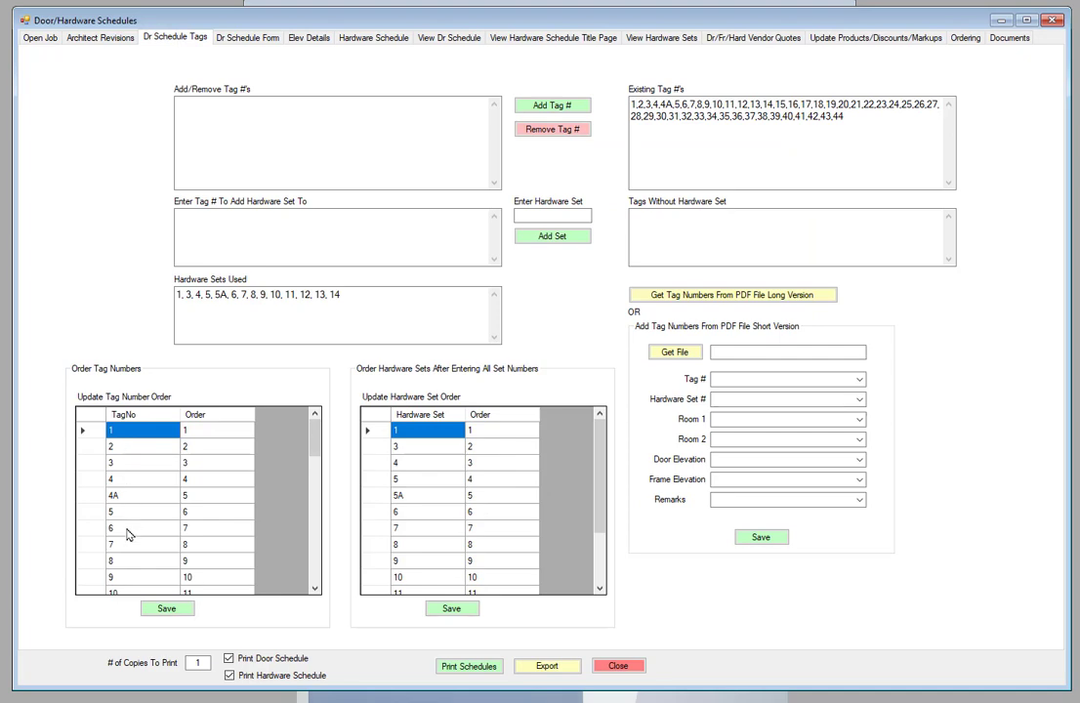
scroll(148, 478, down, 1)
scroll(146, 479, down, 6)
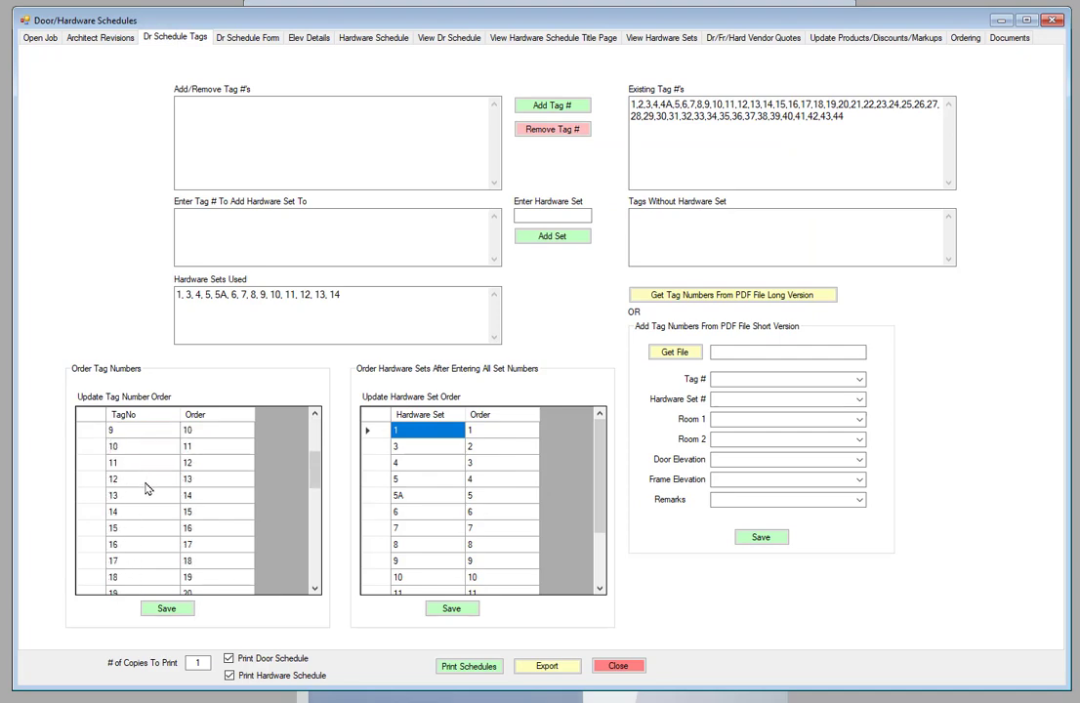
scroll(144, 474, up, 7)
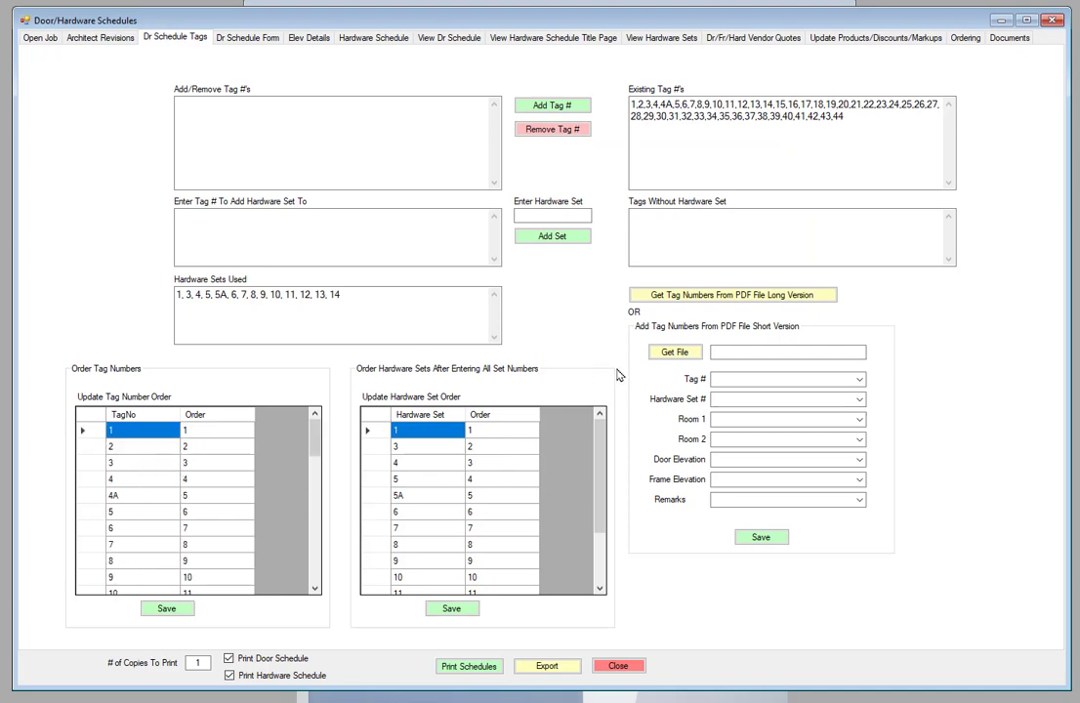